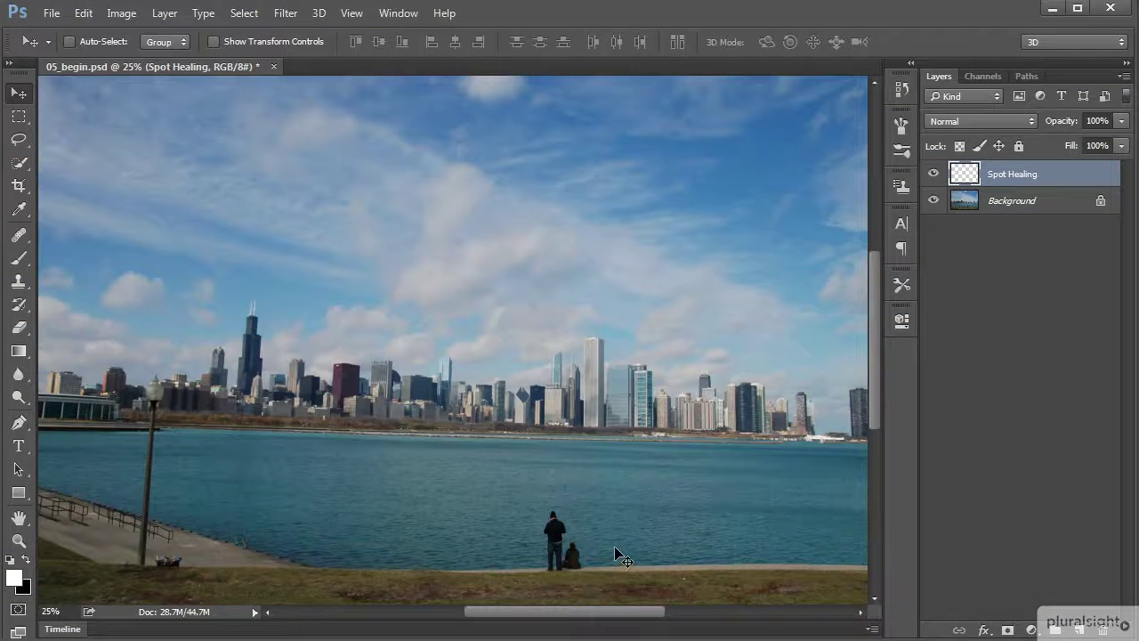
Step: Compare the photo with the Spot Healing layer hidden and shown, and select the Patch Tool
{"action": "left_click", "coordinate": [934, 176]}
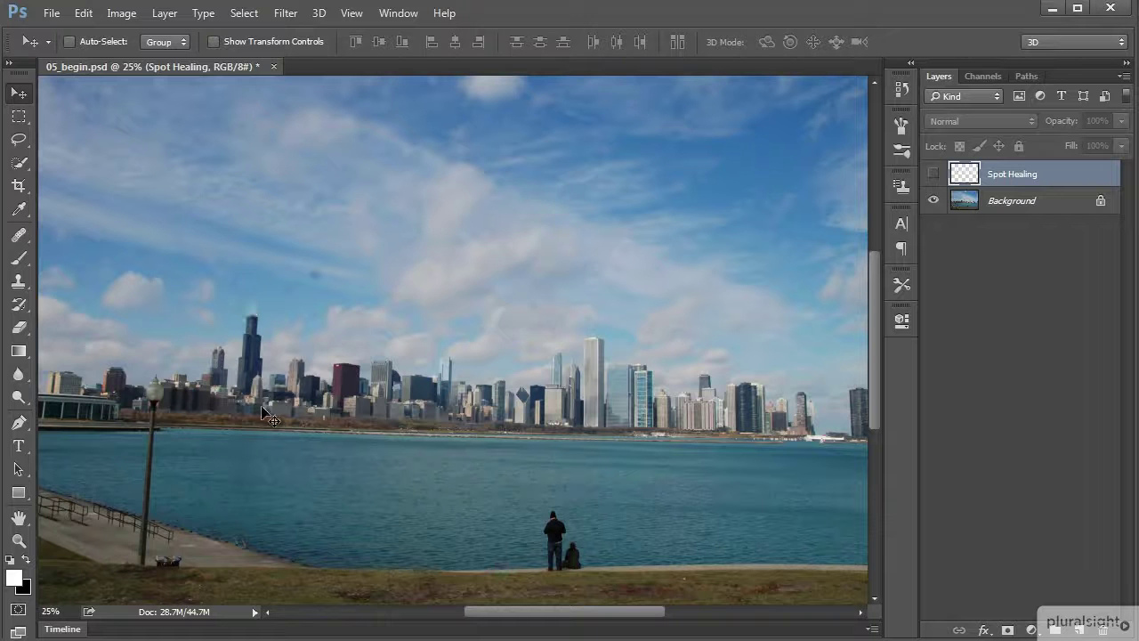
{"action": "left_click", "coordinate": [934, 175]}
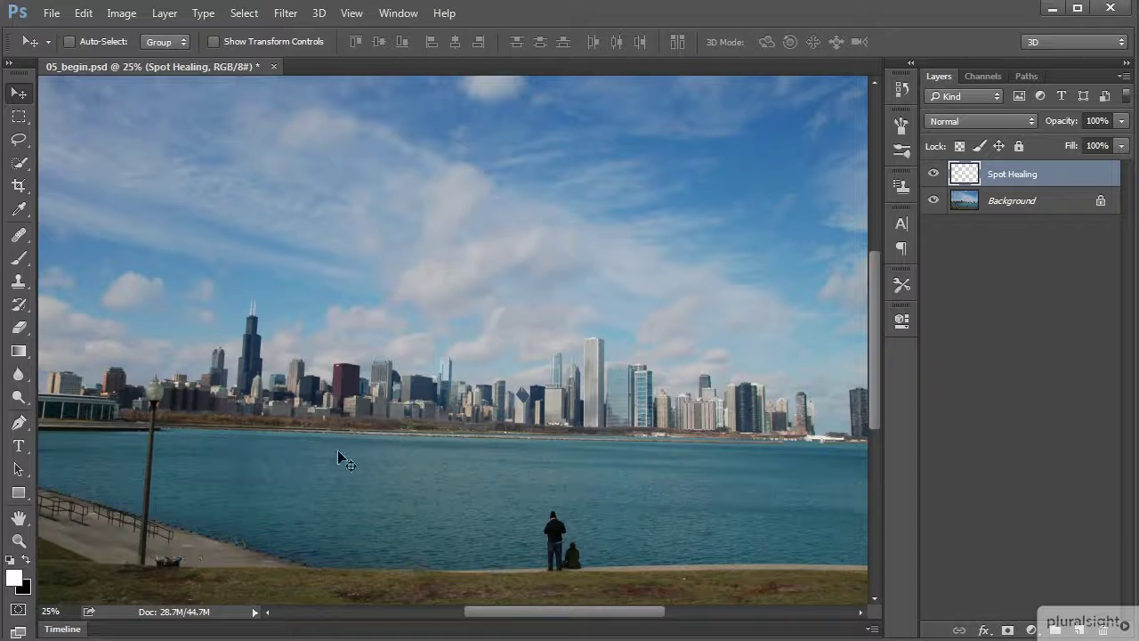
{"action": "left_click", "coordinate": [22, 236]}
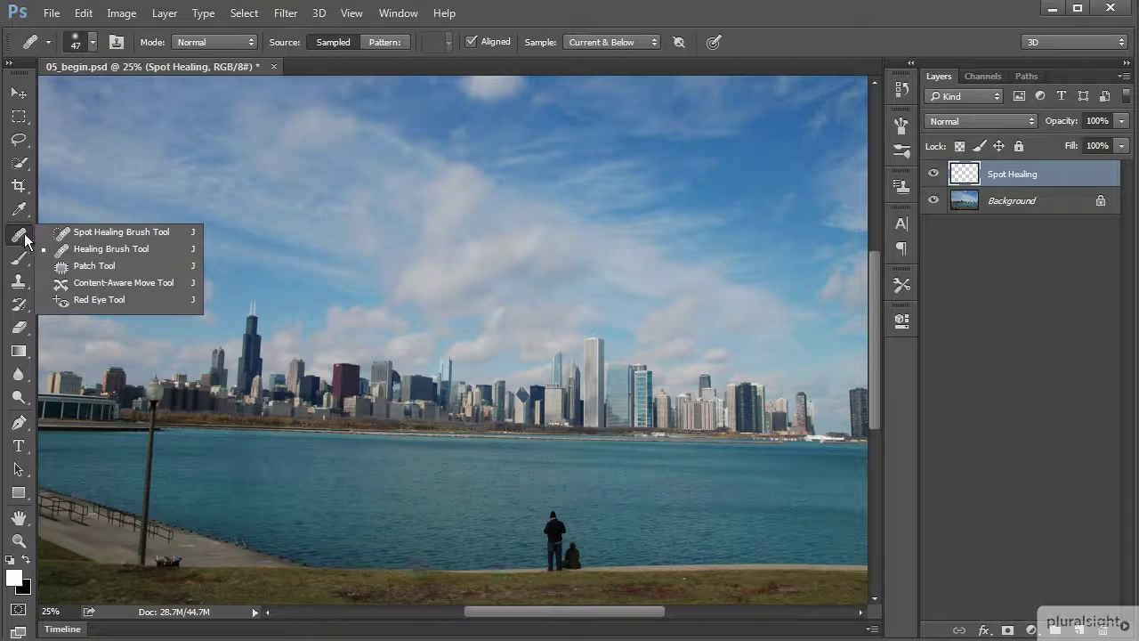
{"action": "left_click", "coordinate": [108, 267]}
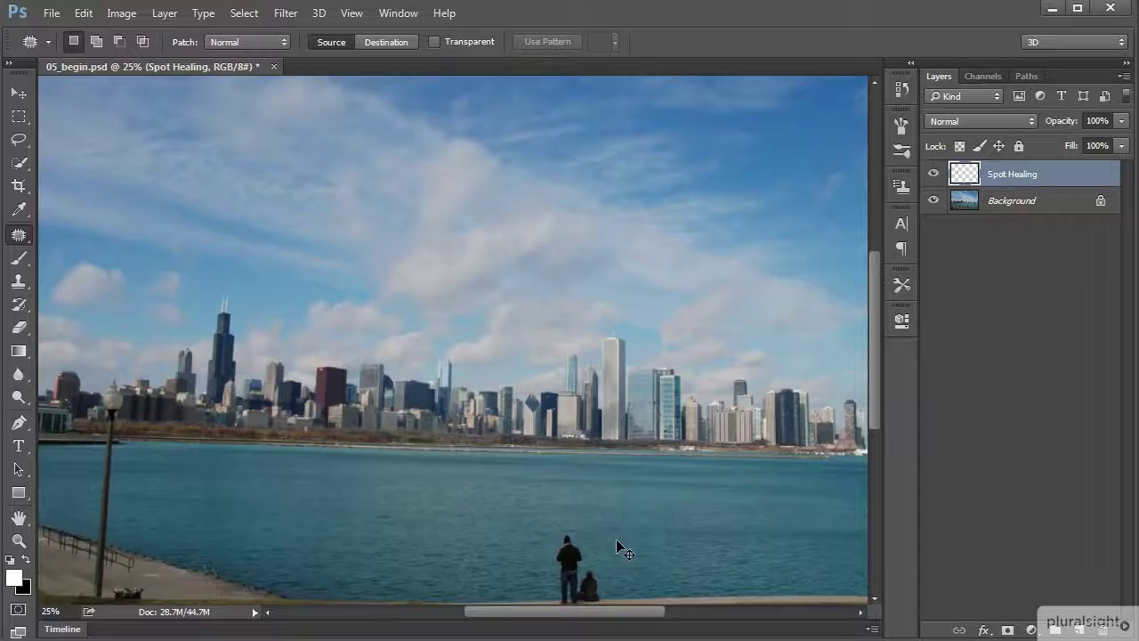
Step: Zoom in on the two shoreline people and lasso a patch selection around them
{"action": "key", "text": "ctrl+plus"}
{"action": "left_click_drag", "start_coordinate": [640, 572], "coordinate": [513, 432]}
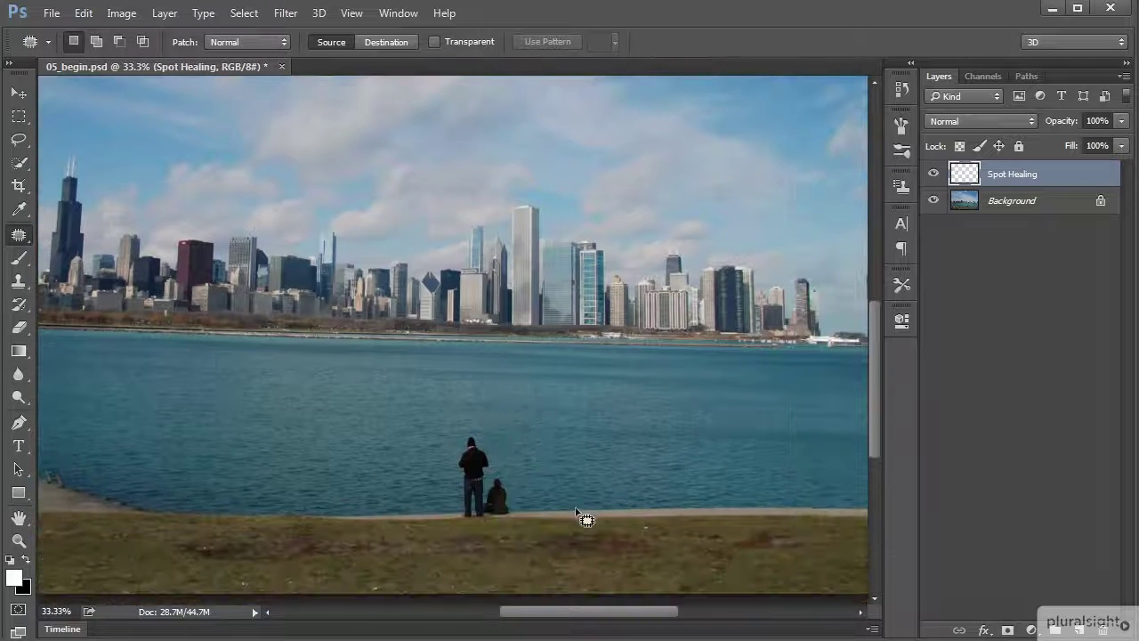
{"action": "key", "text": "ctrl+plus"}
{"action": "left_click_drag", "start_coordinate": [595, 577], "coordinate": [541, 497]}
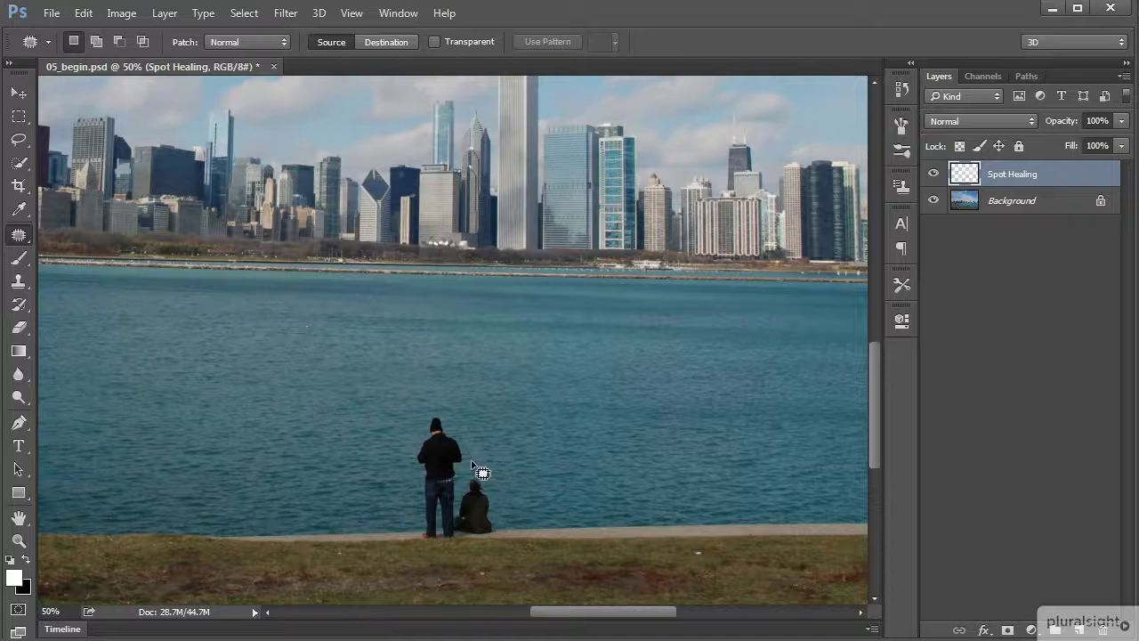
{"action": "mouse_move", "coordinate": [472, 460]}
{"action": "left_mouse_down"}
{"action": "mouse_move", "coordinate": [447, 409]}
{"action": "mouse_move", "coordinate": [428, 403]}
{"action": "mouse_move", "coordinate": [416, 417]}
{"action": "mouse_move", "coordinate": [409, 557]}
{"action": "mouse_move", "coordinate": [456, 567]}
{"action": "mouse_move", "coordinate": [499, 551]}
{"action": "mouse_move", "coordinate": [507, 514]}
{"action": "mouse_move", "coordinate": [483, 457]}
{"action": "left_mouse_up"}
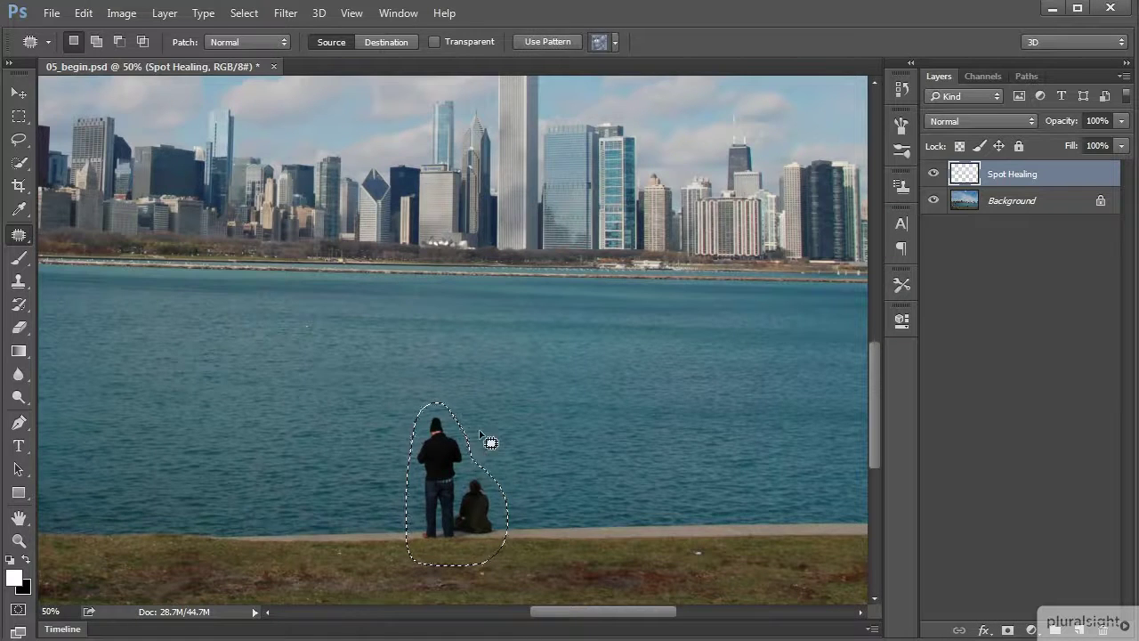
{"action": "left_click", "coordinate": [459, 503]}
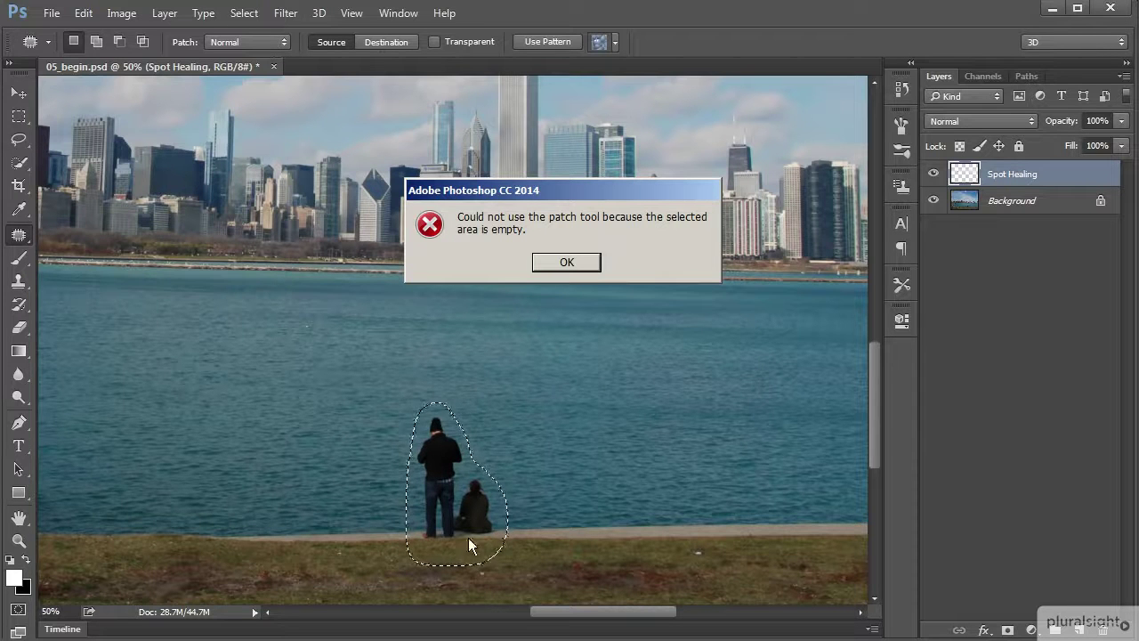
{"action": "left_click", "coordinate": [582, 261]}
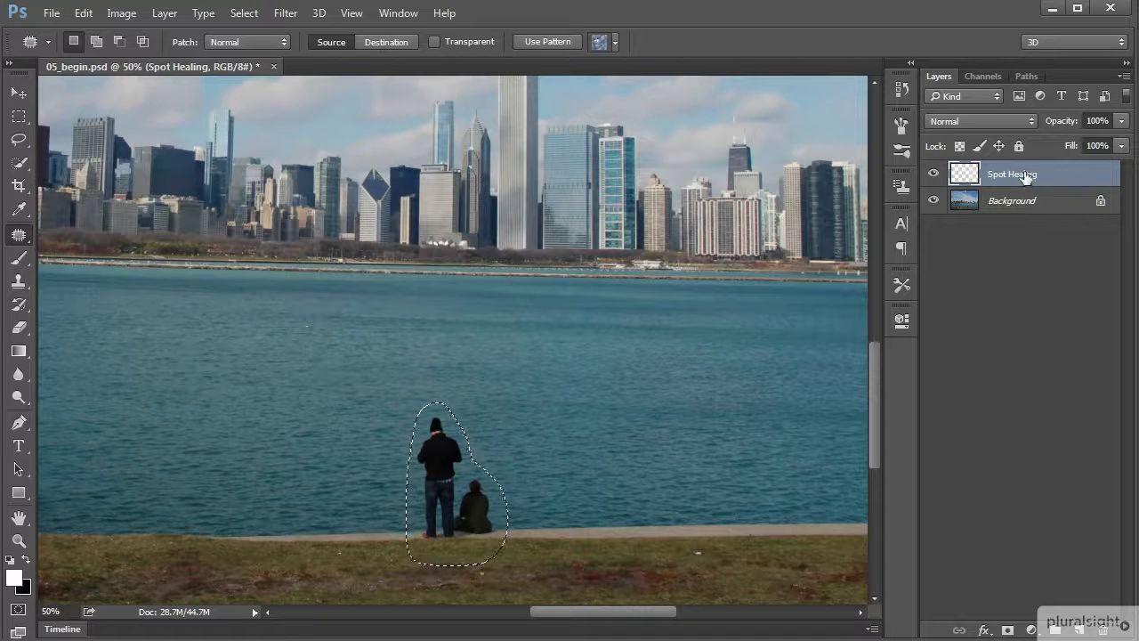
{"action": "key", "text": "ctrl+minus"}
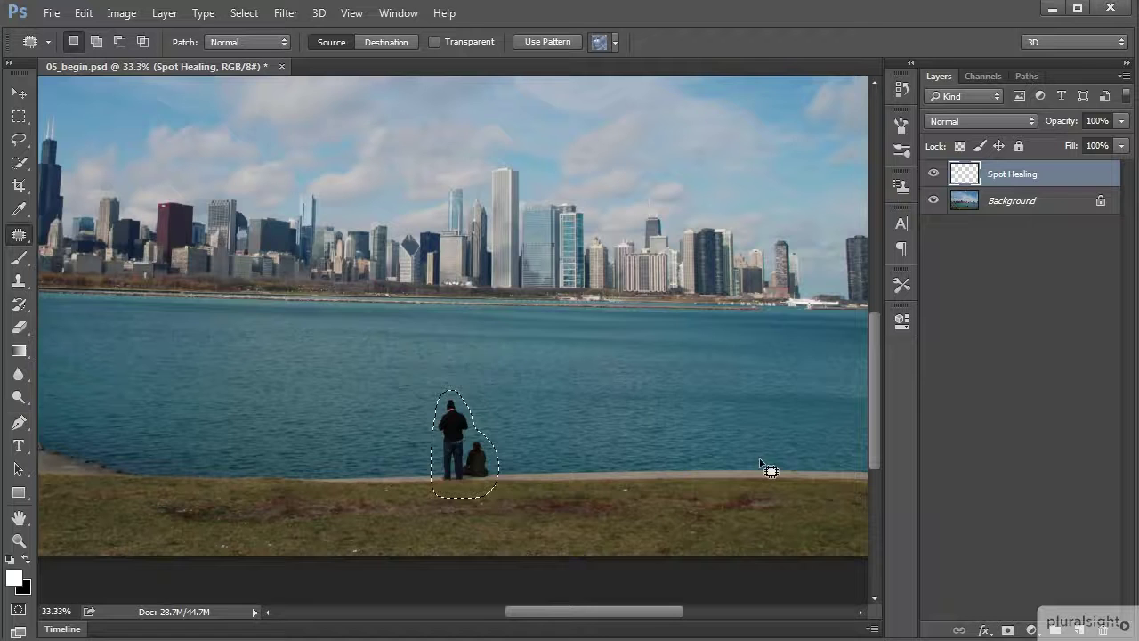
{"action": "left_click_drag", "start_coordinate": [739, 410], "coordinate": [803, 496]}
{"action": "left_click", "coordinate": [932, 200]}
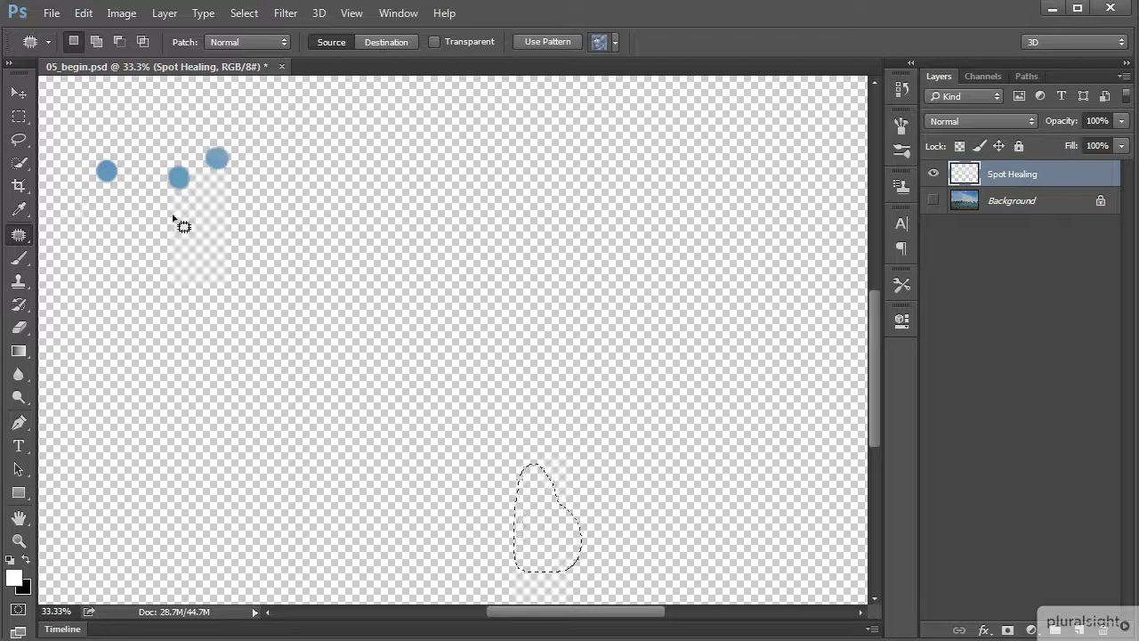
{"action": "left_click", "coordinate": [933, 201]}
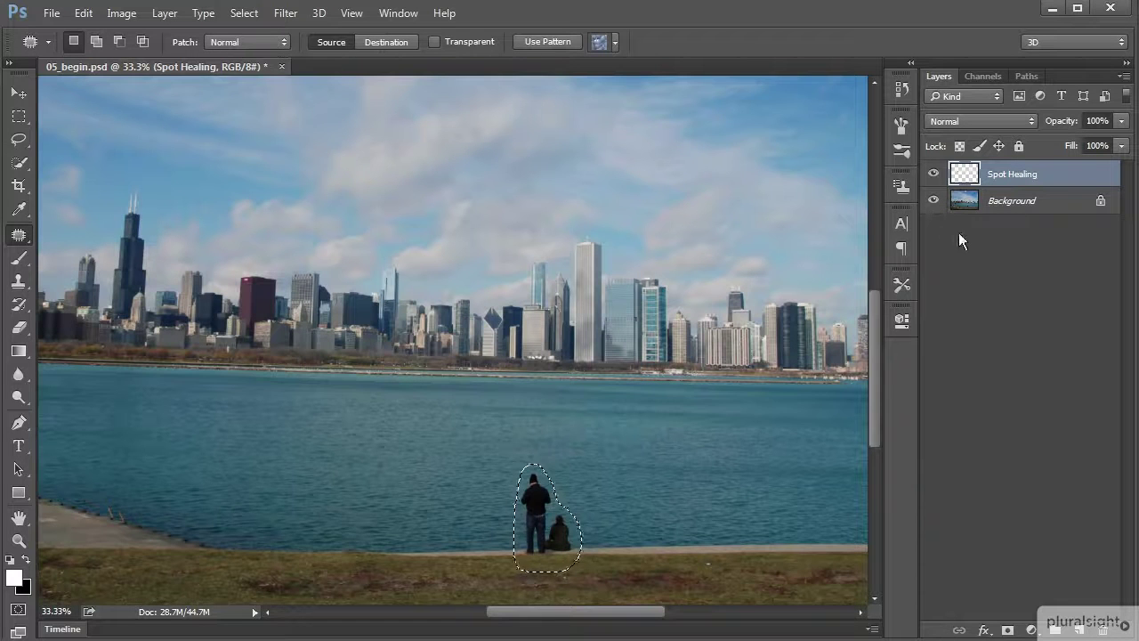
Step: On the Background layer, patch the two people away with water, then deselect
{"action": "left_click", "coordinate": [1021, 205]}
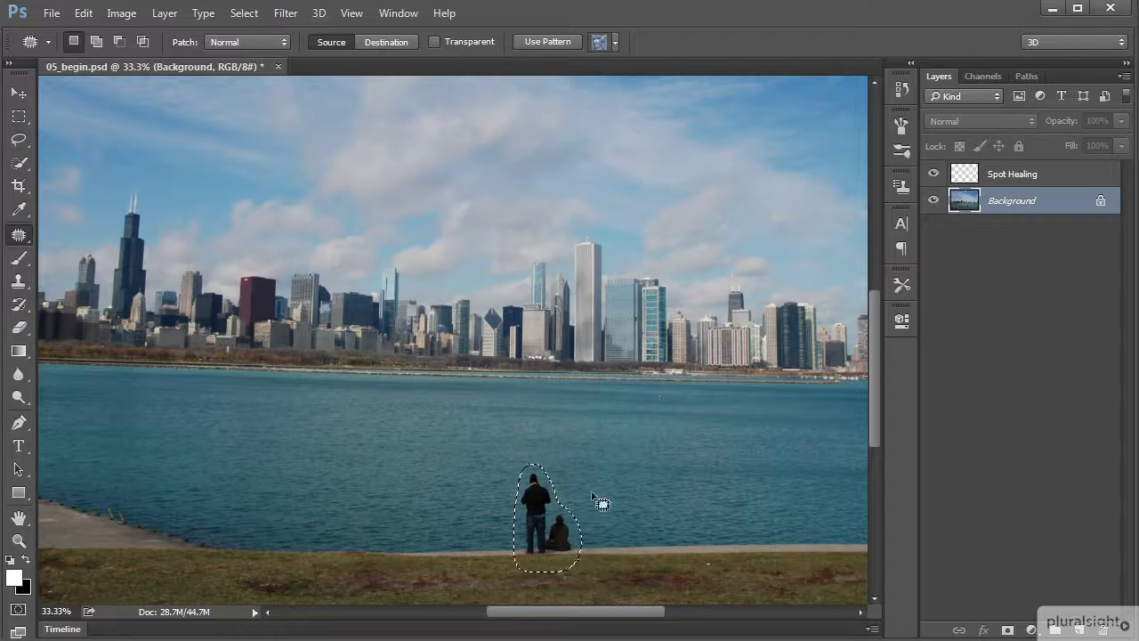
{"action": "key", "text": "ctrl+plus"}
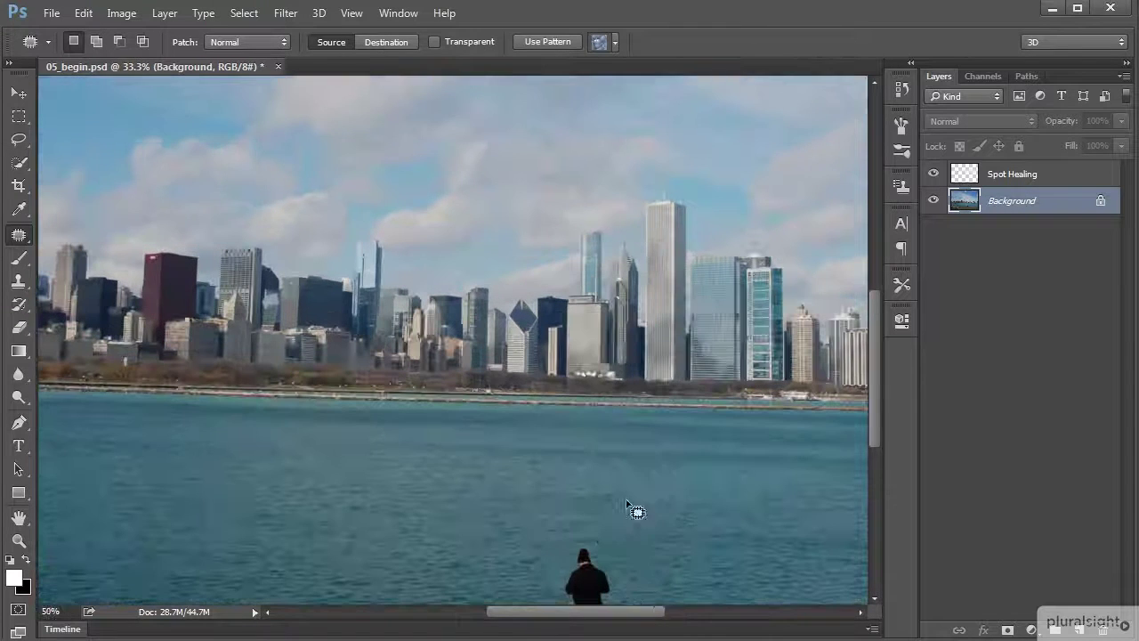
{"action": "left_click_drag", "start_coordinate": [650, 546], "coordinate": [498, 415]}
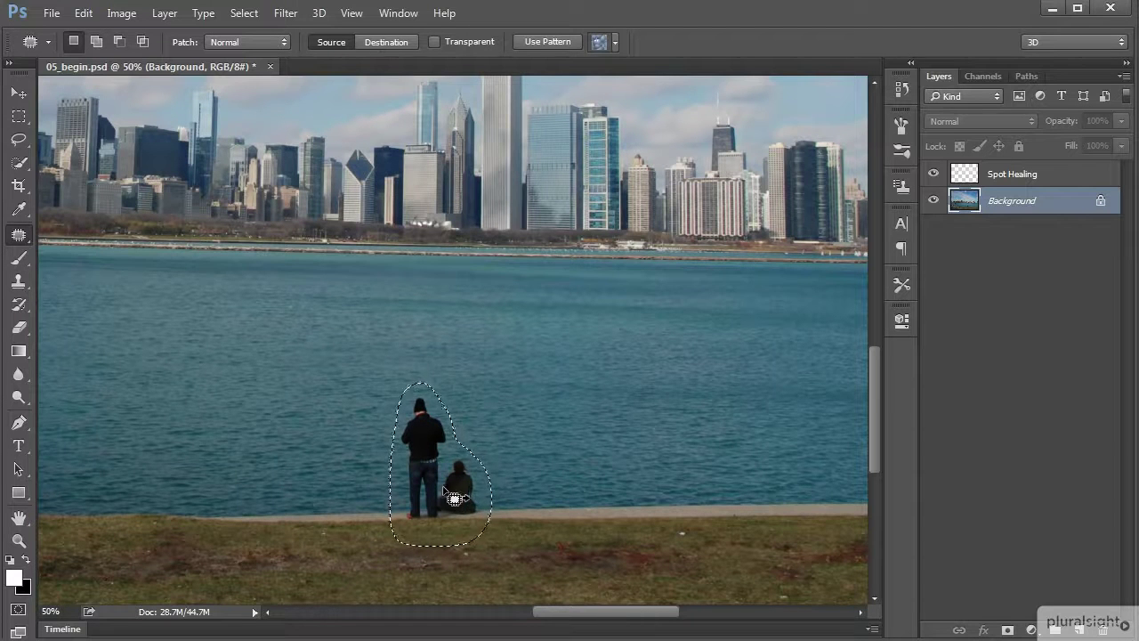
{"action": "left_click_drag", "start_coordinate": [442, 505], "coordinate": [566, 491]}
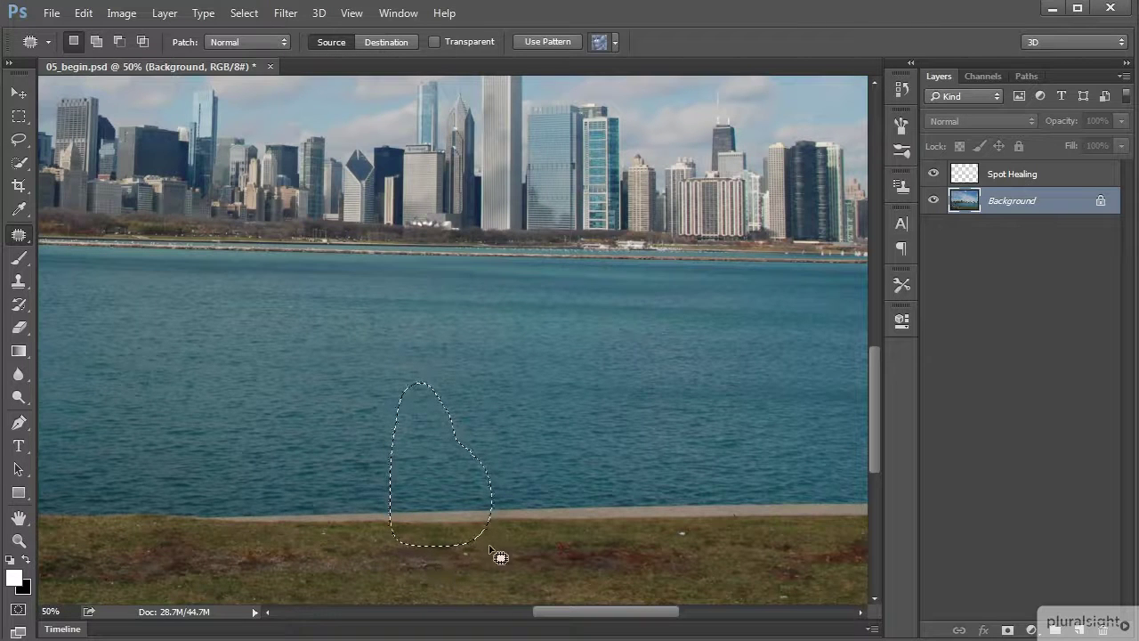
{"action": "key", "text": "ctrl+d"}
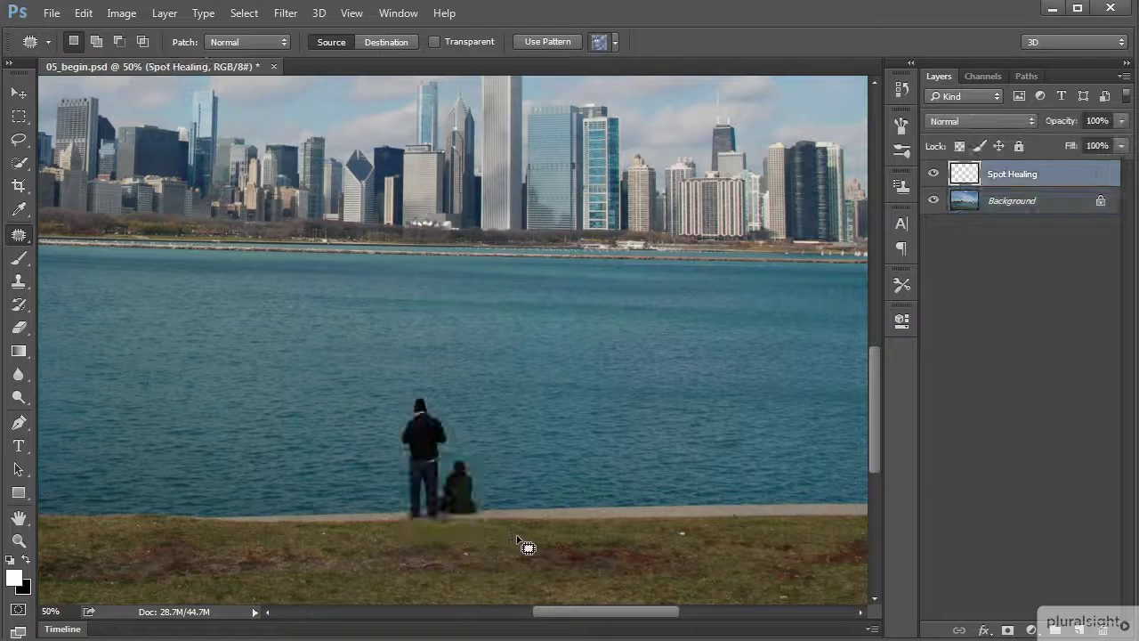
Step: On the Background, lasso the two people, set Patch to Destination, and duplicate them onto the water
{"action": "left_click", "coordinate": [1043, 204]}
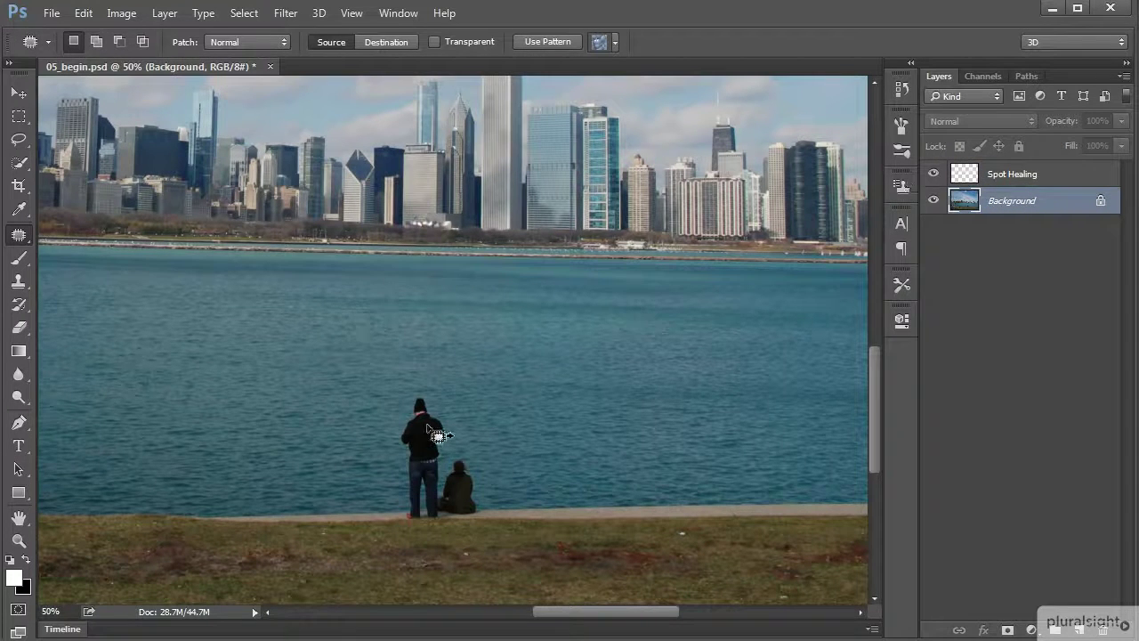
{"action": "mouse_move", "coordinate": [462, 424]}
{"action": "left_mouse_down"}
{"action": "mouse_move", "coordinate": [437, 382]}
{"action": "mouse_move", "coordinate": [410, 378]}
{"action": "mouse_move", "coordinate": [391, 436]}
{"action": "mouse_move", "coordinate": [393, 524]}
{"action": "mouse_move", "coordinate": [428, 548]}
{"action": "mouse_move", "coordinate": [464, 545]}
{"action": "mouse_move", "coordinate": [490, 513]}
{"action": "mouse_move", "coordinate": [486, 465]}
{"action": "mouse_move", "coordinate": [452, 395]}
{"action": "left_mouse_up"}
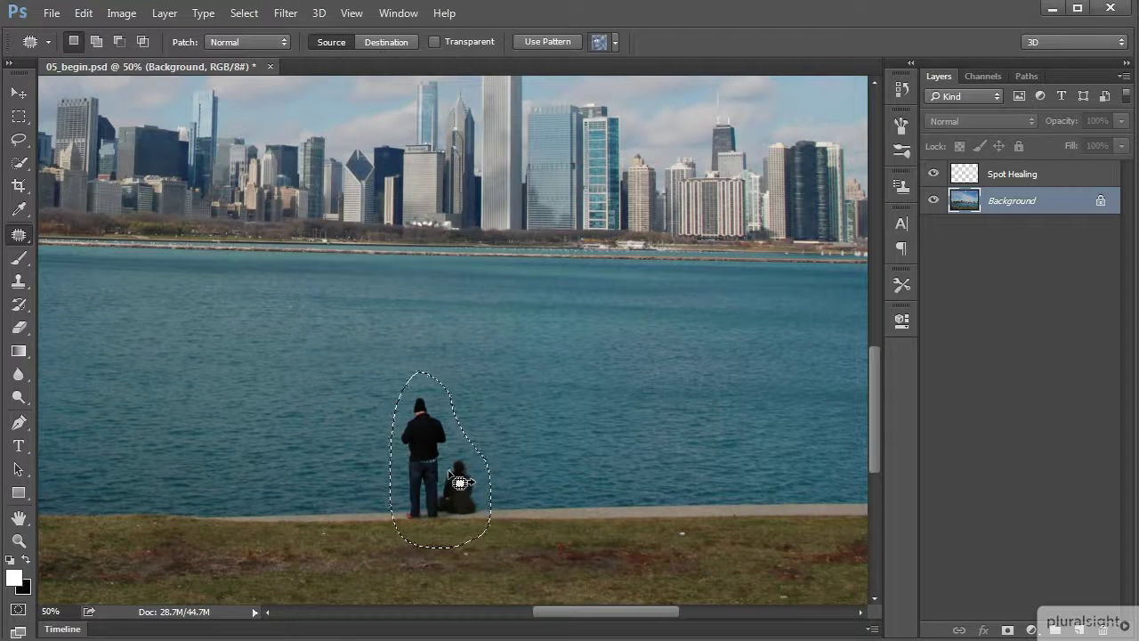
{"action": "left_click", "coordinate": [389, 42]}
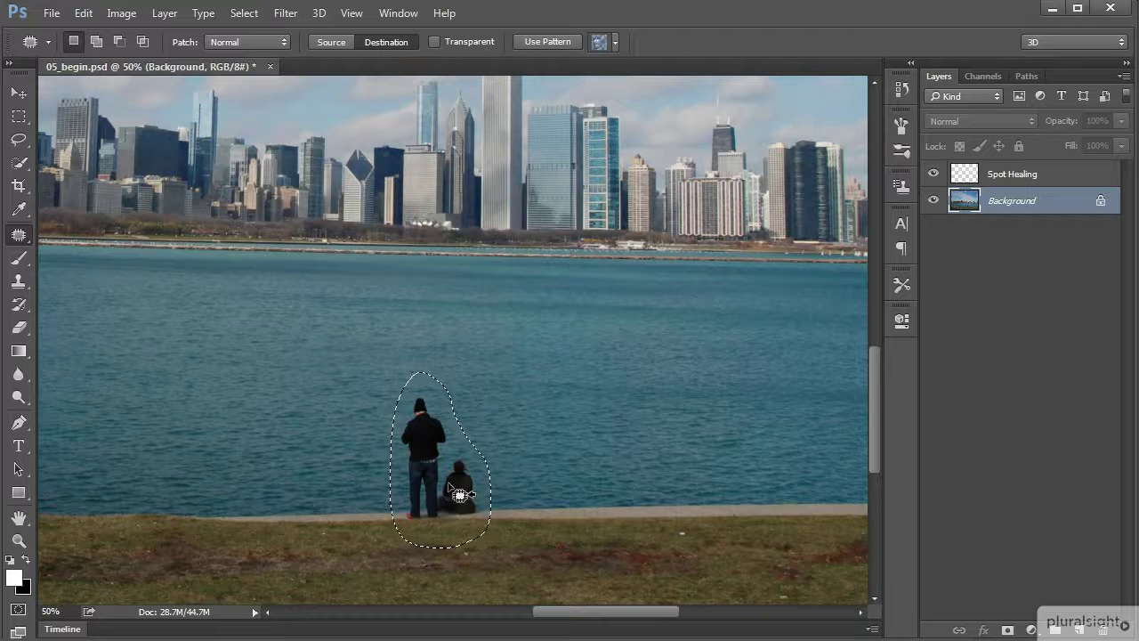
{"action": "left_click_drag", "start_coordinate": [447, 521], "coordinate": [556, 516]}
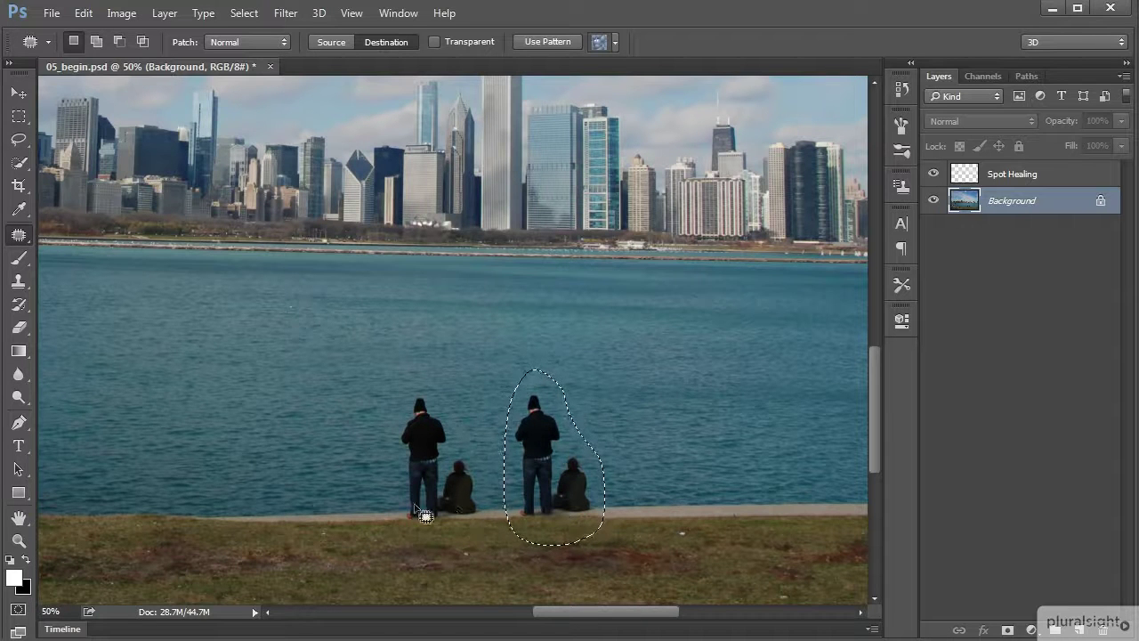
Step: Undo the duplicate, then try covering the people with a water patch, undo it and deselect
{"action": "key", "text": "ctrl+z"}
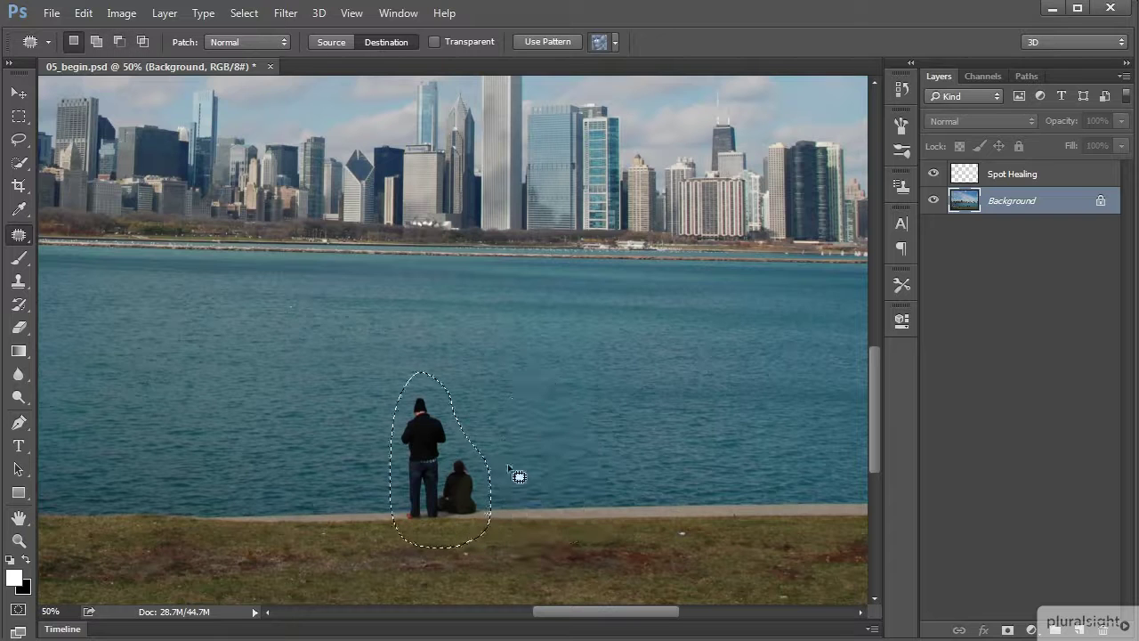
{"action": "mouse_move", "coordinate": [523, 379]}
{"action": "left_mouse_down"}
{"action": "mouse_move", "coordinate": [518, 521]}
{"action": "mouse_move", "coordinate": [539, 542]}
{"action": "mouse_move", "coordinate": [586, 547]}
{"action": "mouse_move", "coordinate": [619, 506]}
{"action": "mouse_move", "coordinate": [611, 407]}
{"action": "mouse_move", "coordinate": [597, 375]}
{"action": "mouse_move", "coordinate": [567, 357]}
{"action": "mouse_move", "coordinate": [529, 374]}
{"action": "left_mouse_up"}
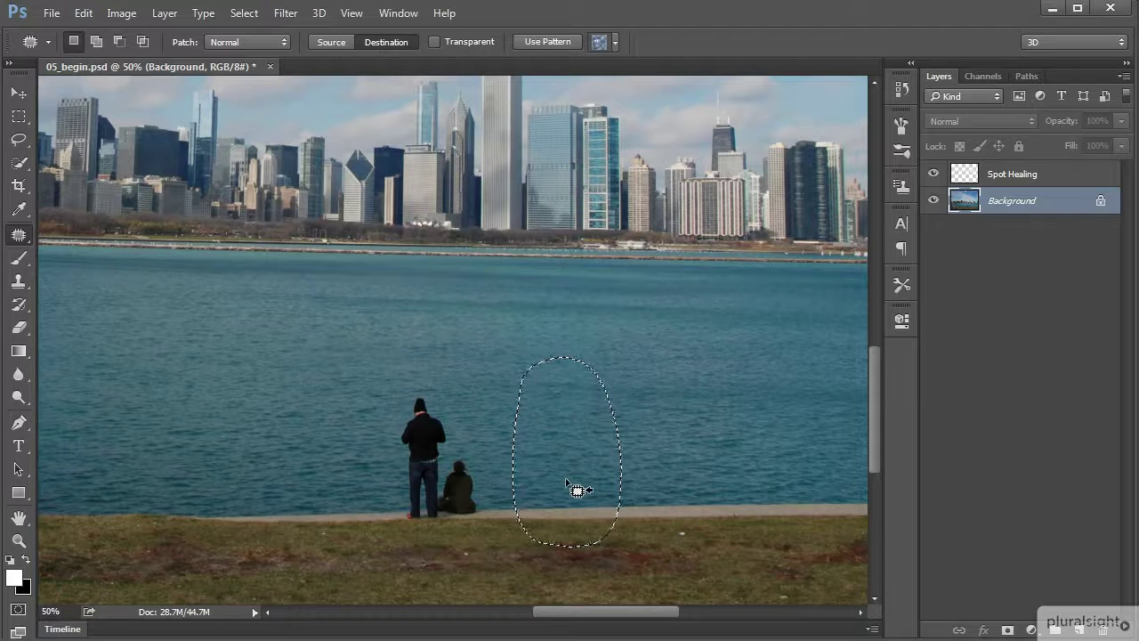
{"action": "left_click_drag", "start_coordinate": [568, 481], "coordinate": [441, 479]}
{"action": "key", "text": "ctrl+z"}
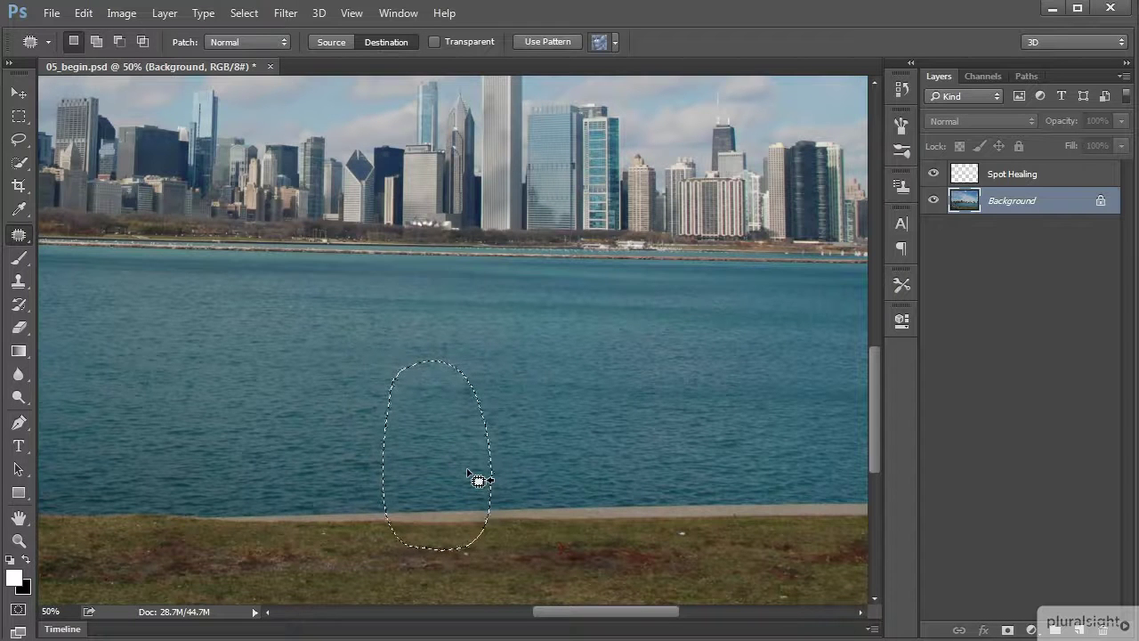
{"action": "key", "text": "ctrl+d"}
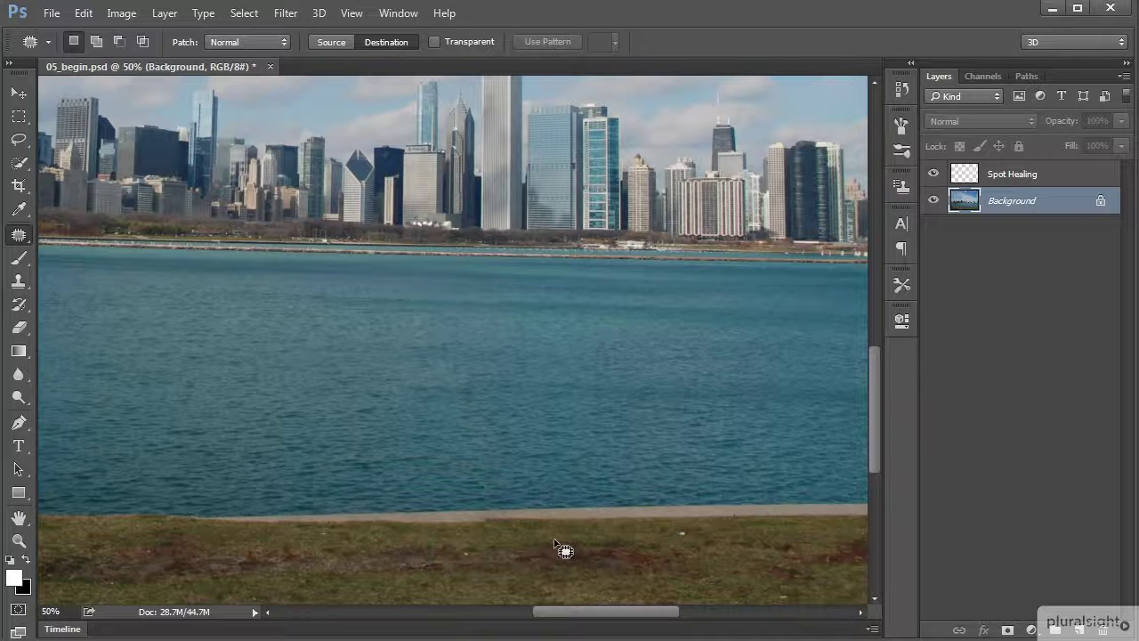
{"action": "key", "text": "ctrl+alt+z"}
{"action": "key", "text": "ctrl+alt+z"}
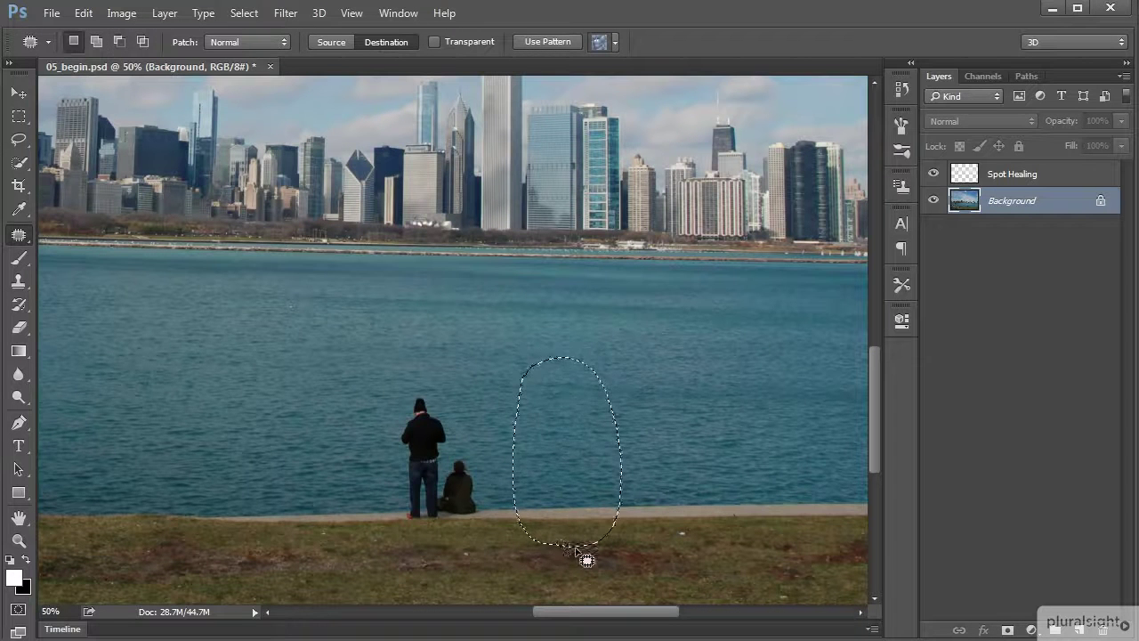
Step: Deselect and switch the Patch mode to Content-Aware
{"action": "key", "text": "ctrl+d"}
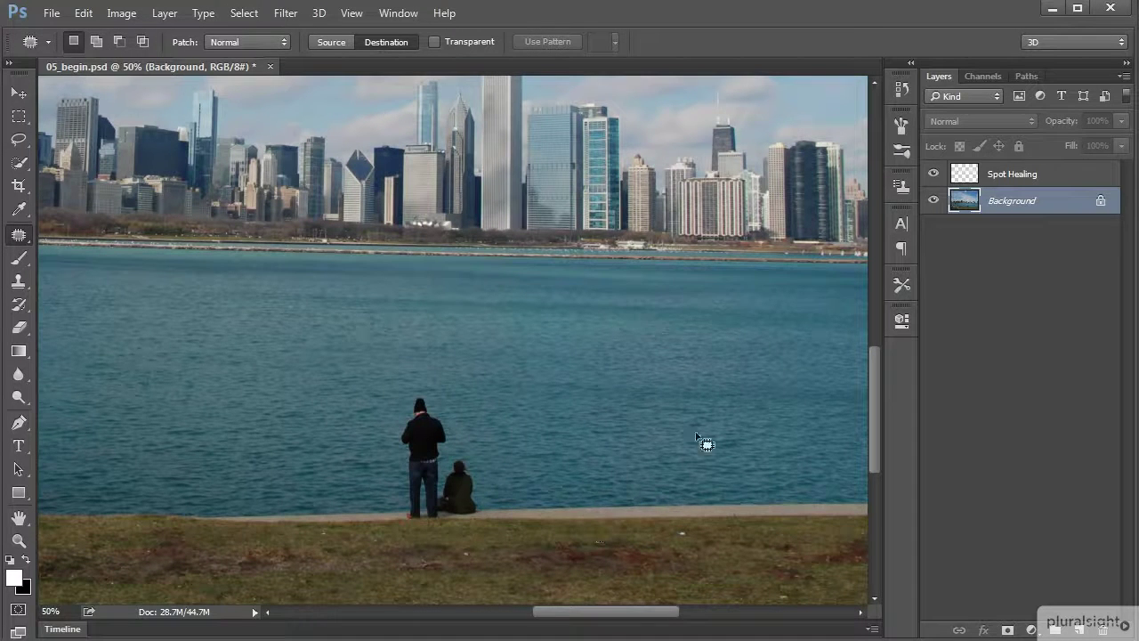
{"action": "left_click", "coordinate": [278, 43]}
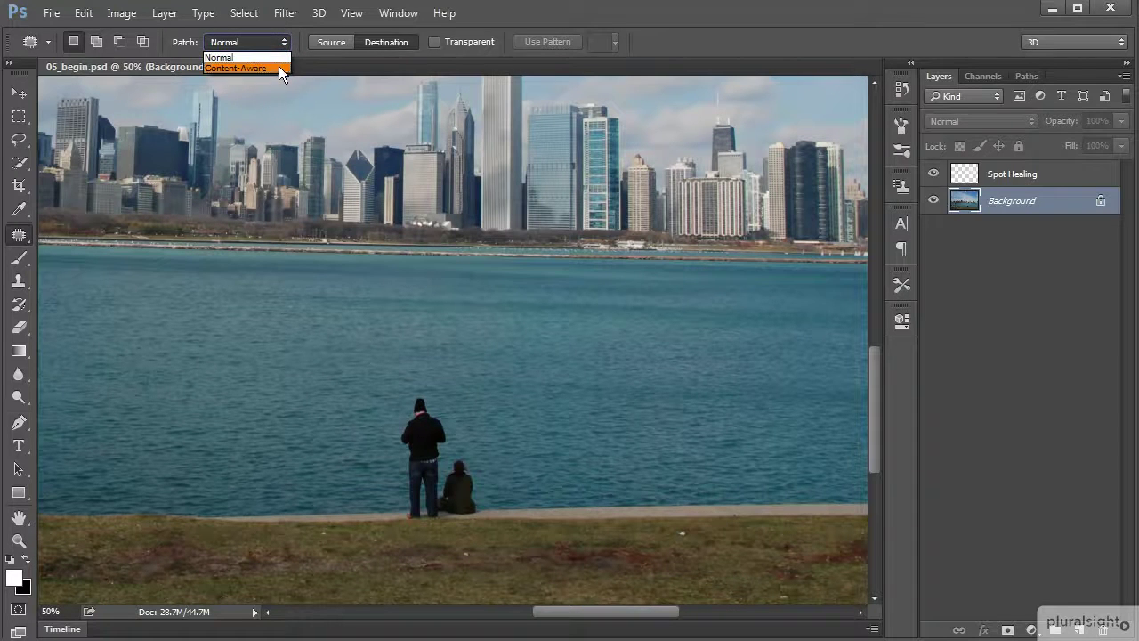
{"action": "left_click", "coordinate": [270, 67]}
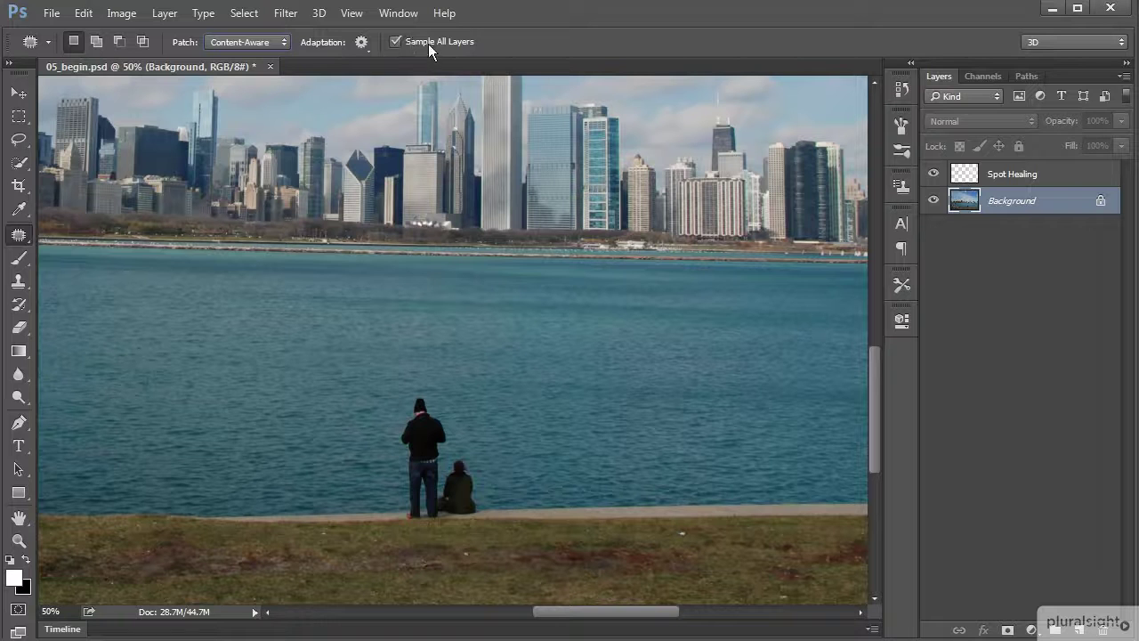
Step: Add a new layer and patch the two people away with surrounding water on it
{"action": "left_click", "coordinate": [1077, 629]}
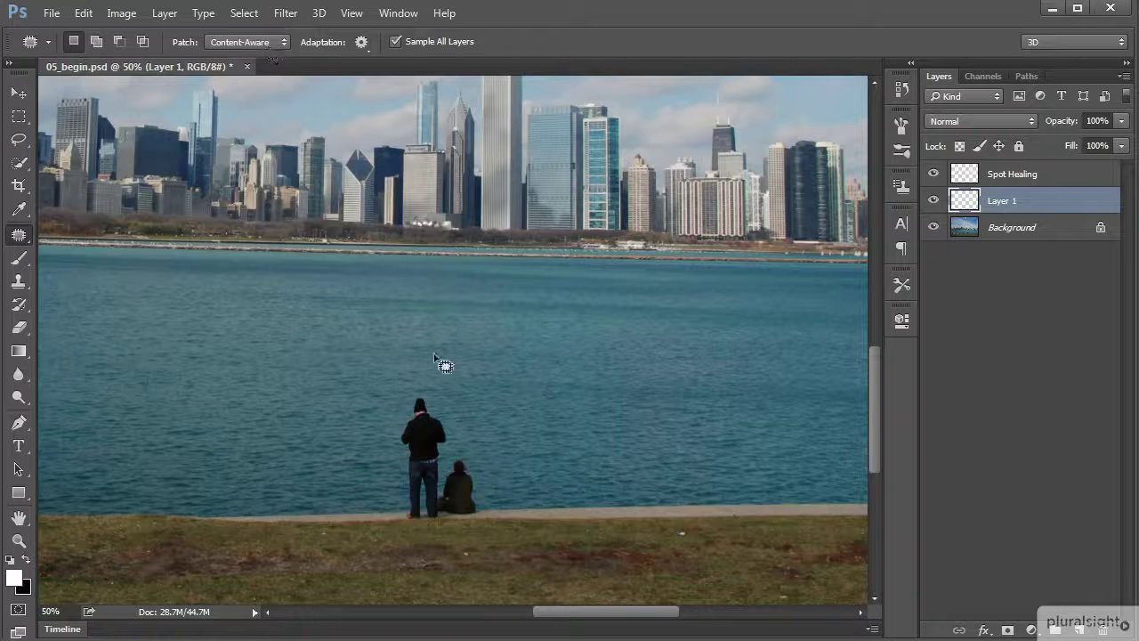
{"action": "mouse_move", "coordinate": [455, 425]}
{"action": "left_mouse_down"}
{"action": "mouse_move", "coordinate": [441, 393]}
{"action": "mouse_move", "coordinate": [390, 409]}
{"action": "mouse_move", "coordinate": [395, 546]}
{"action": "mouse_move", "coordinate": [440, 559]}
{"action": "mouse_move", "coordinate": [489, 546]}
{"action": "mouse_move", "coordinate": [500, 495]}
{"action": "mouse_move", "coordinate": [468, 433]}
{"action": "mouse_move", "coordinate": [471, 387]}
{"action": "left_mouse_up"}
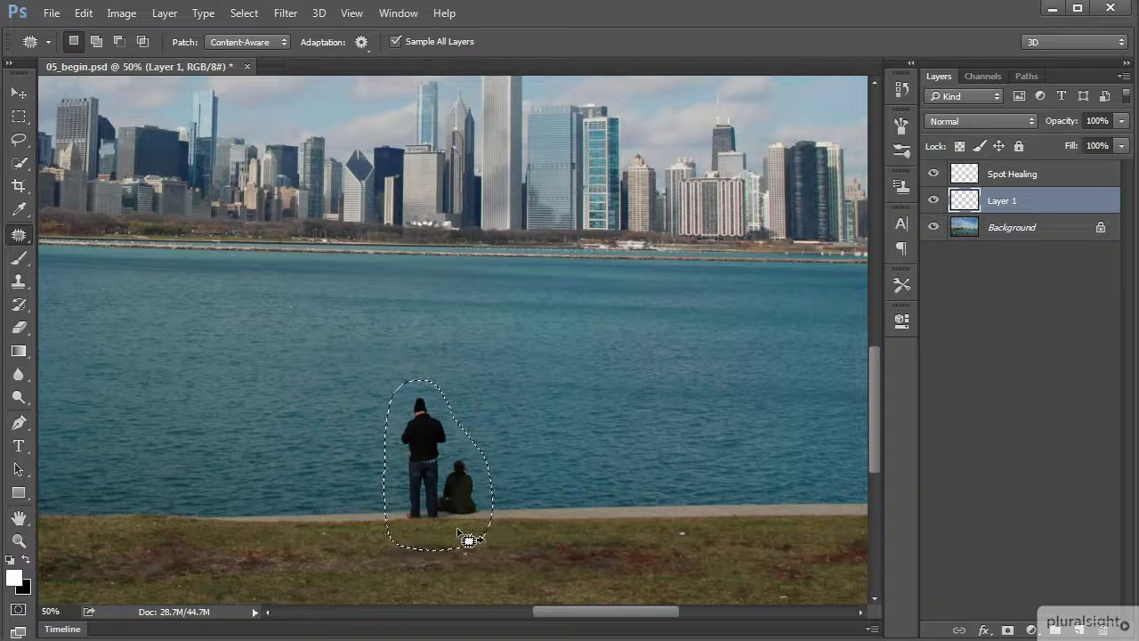
{"action": "mouse_move", "coordinate": [473, 538]}
{"action": "left_mouse_down"}
{"action": "mouse_move", "coordinate": [439, 537]}
{"action": "mouse_move", "coordinate": [560, 518]}
{"action": "mouse_move", "coordinate": [588, 477]}
{"action": "mouse_move", "coordinate": [552, 526]}
{"action": "mouse_move", "coordinate": [615, 517]}
{"action": "mouse_move", "coordinate": [553, 522]}
{"action": "mouse_move", "coordinate": [600, 469]}
{"action": "mouse_move", "coordinate": [572, 540]}
{"action": "mouse_move", "coordinate": [556, 519]}
{"action": "mouse_move", "coordinate": [535, 519]}
{"action": "mouse_move", "coordinate": [562, 527]}
{"action": "left_mouse_up"}
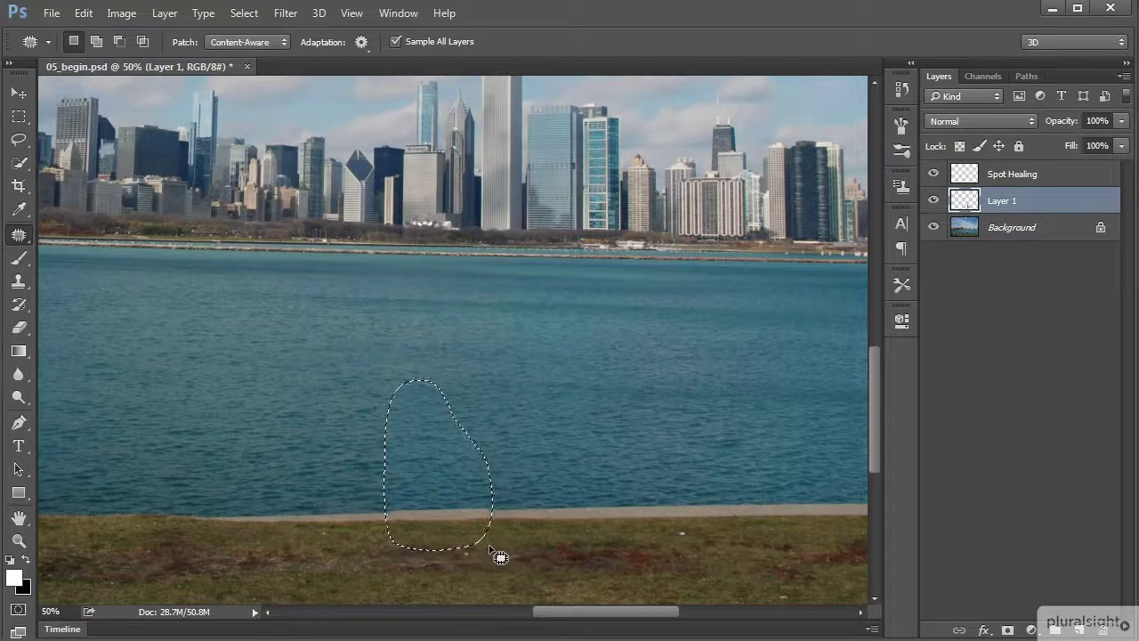
Step: Check the patch by toggling the Background's visibility, then undo it
{"action": "left_click", "coordinate": [935, 230]}
{"action": "left_click", "coordinate": [935, 229]}
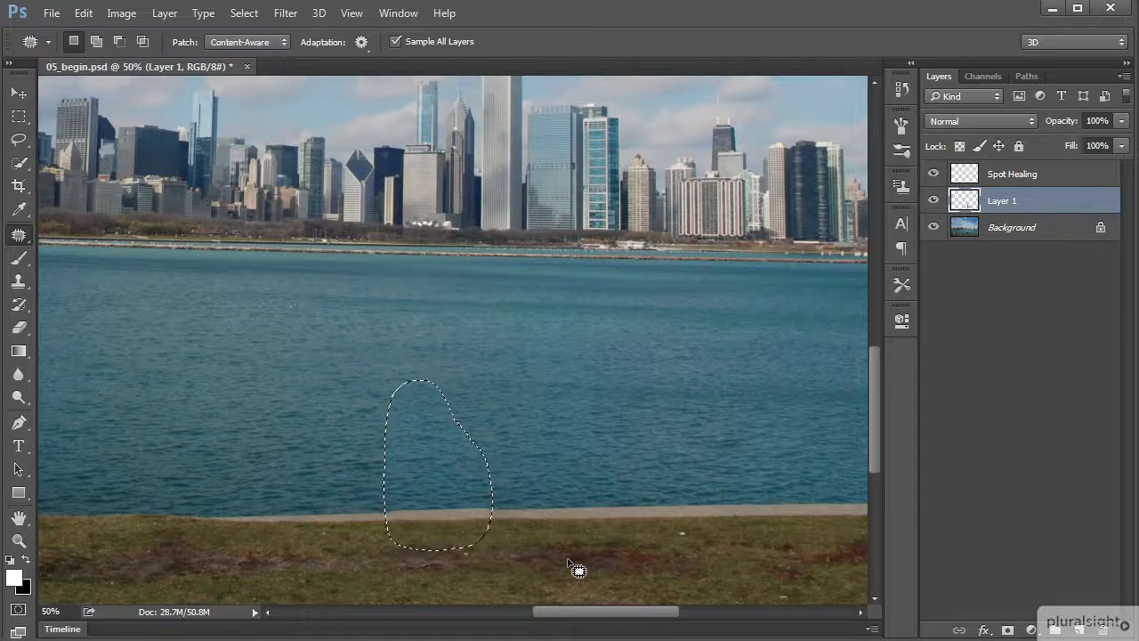
{"action": "key", "text": "ctrl+z"}
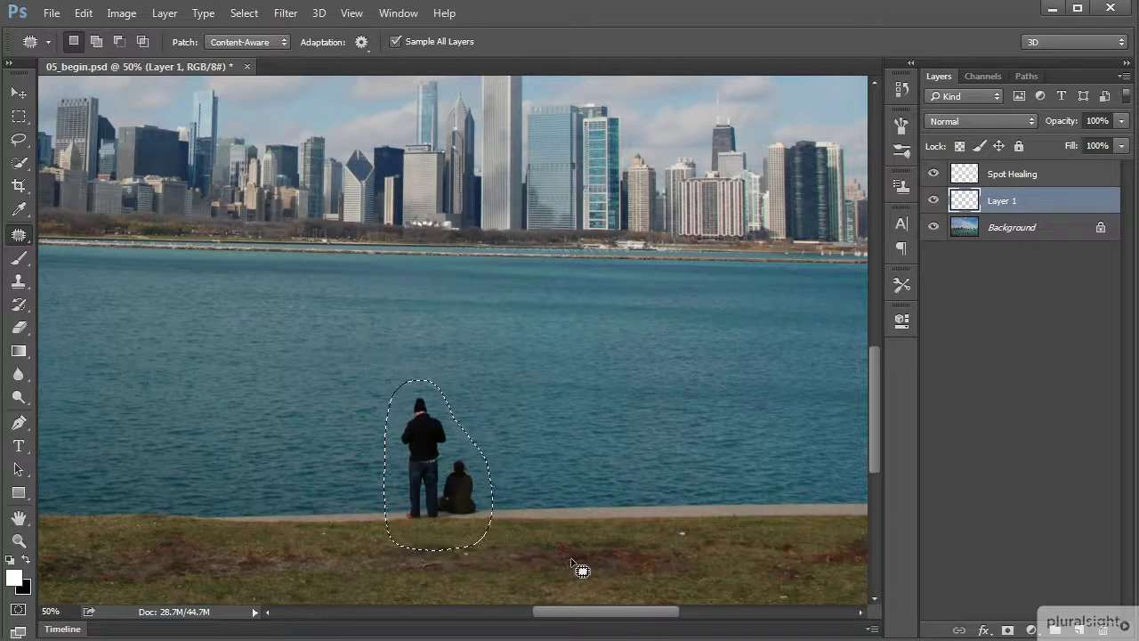
Step: Set the patch Adaptation Structure to 5 and patch the two people with water to the right
{"action": "left_click", "coordinate": [365, 44]}
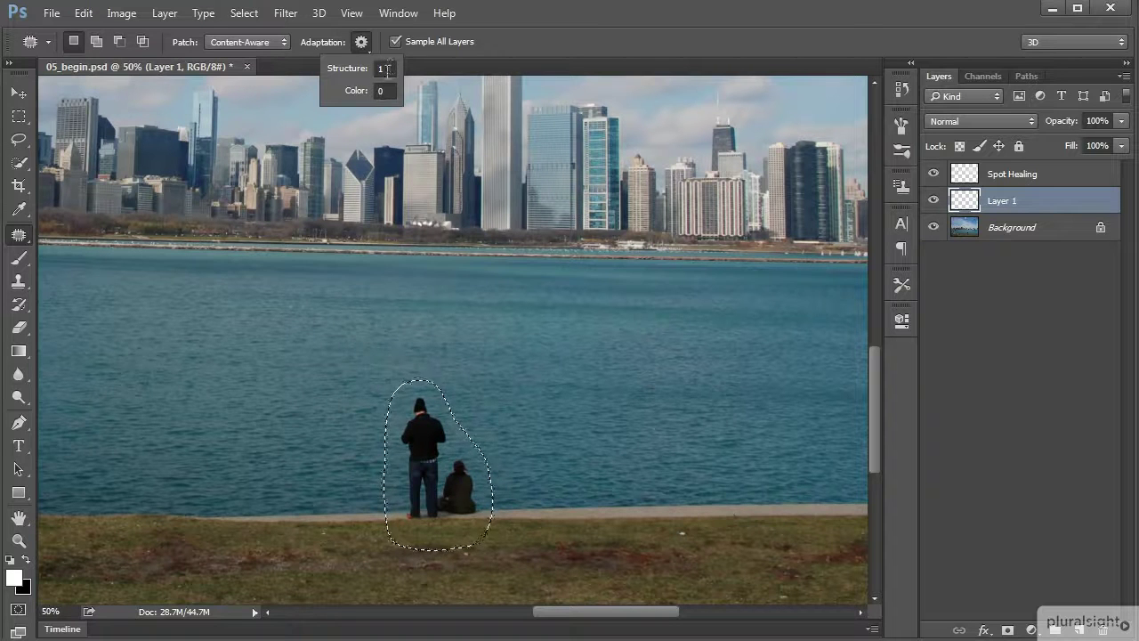
{"action": "left_click", "coordinate": [388, 71]}
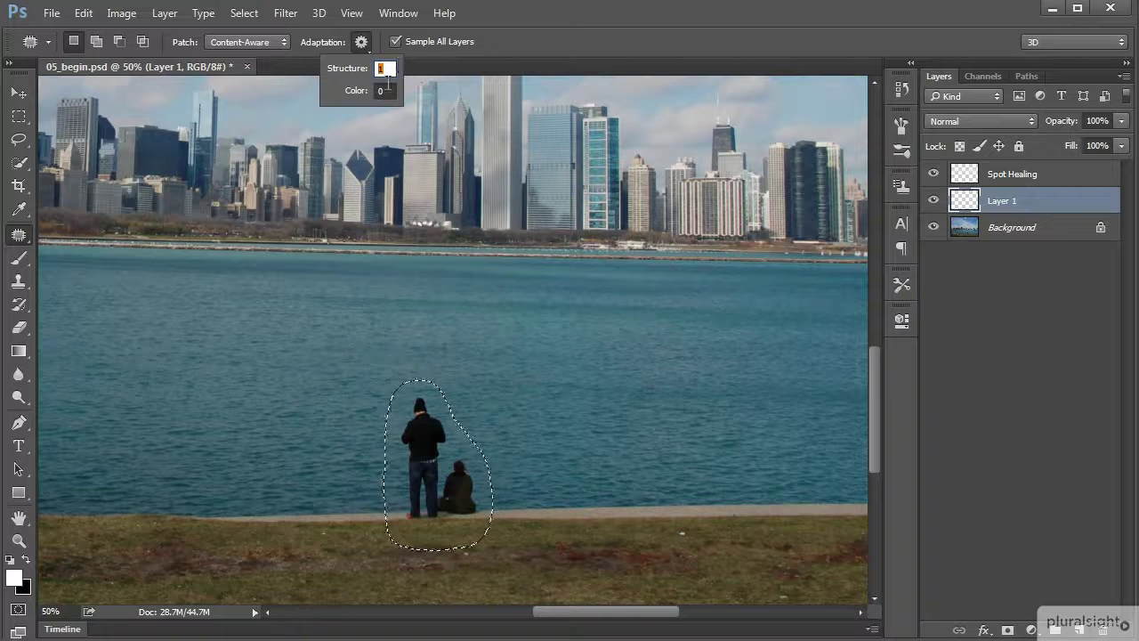
{"action": "type", "text": "5"}
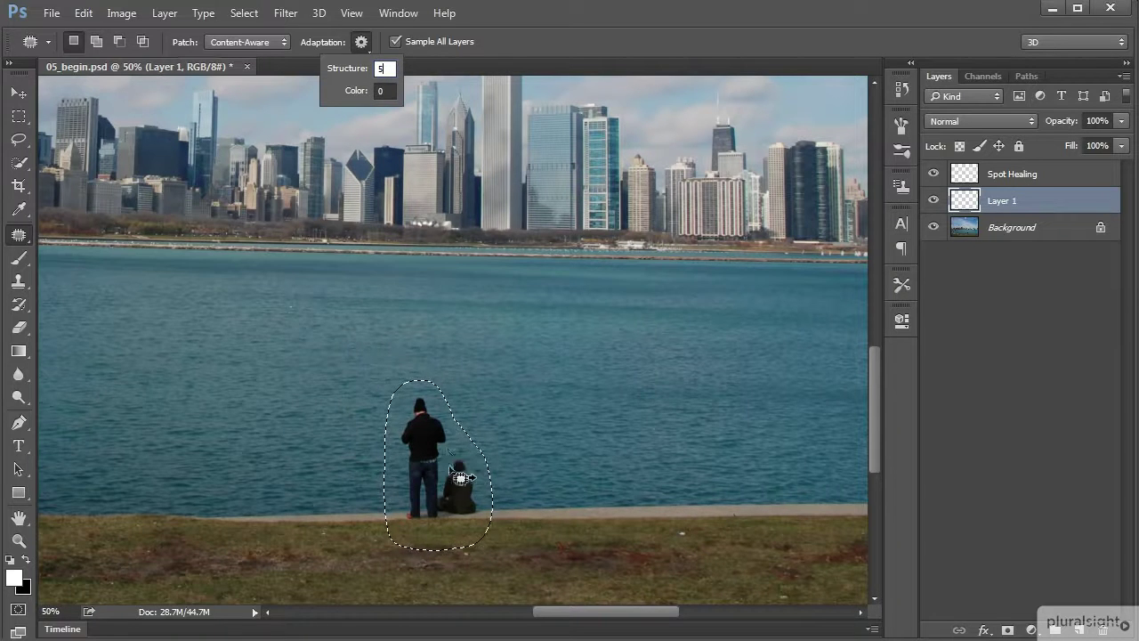
{"action": "key", "text": "shift"}
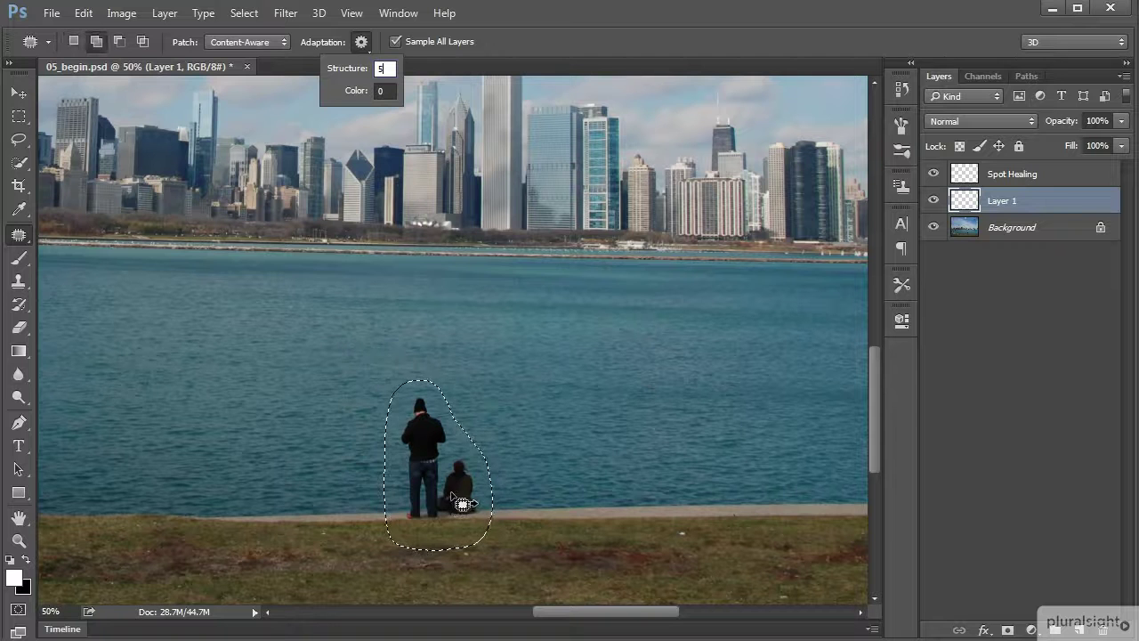
{"action": "left_click", "coordinate": [462, 502]}
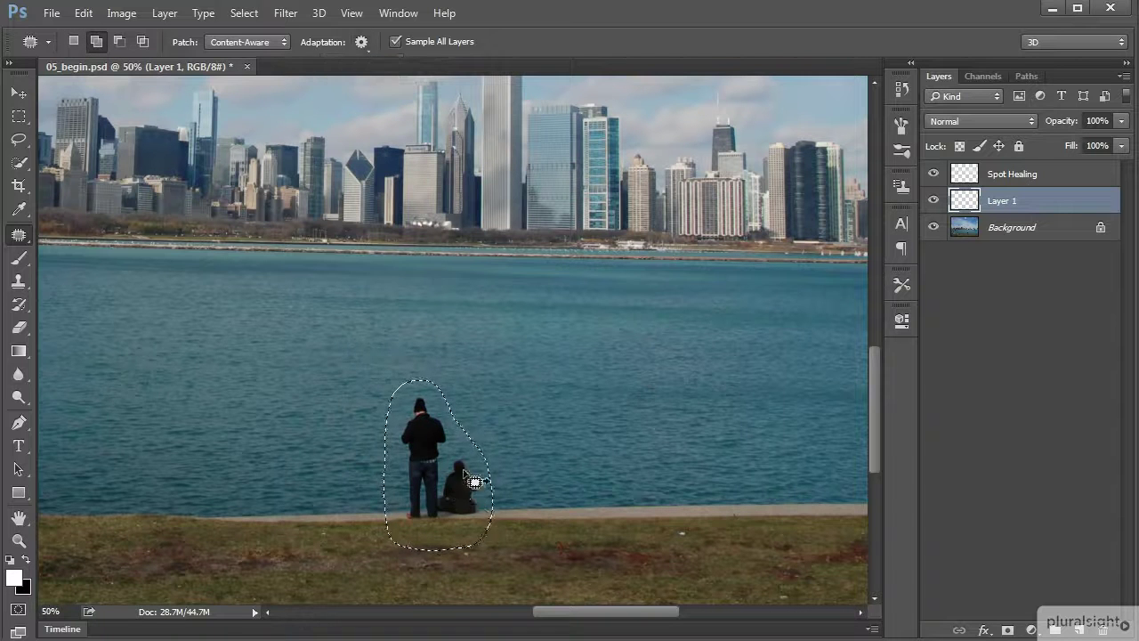
{"action": "left_click_drag", "start_coordinate": [474, 481], "coordinate": [575, 502]}
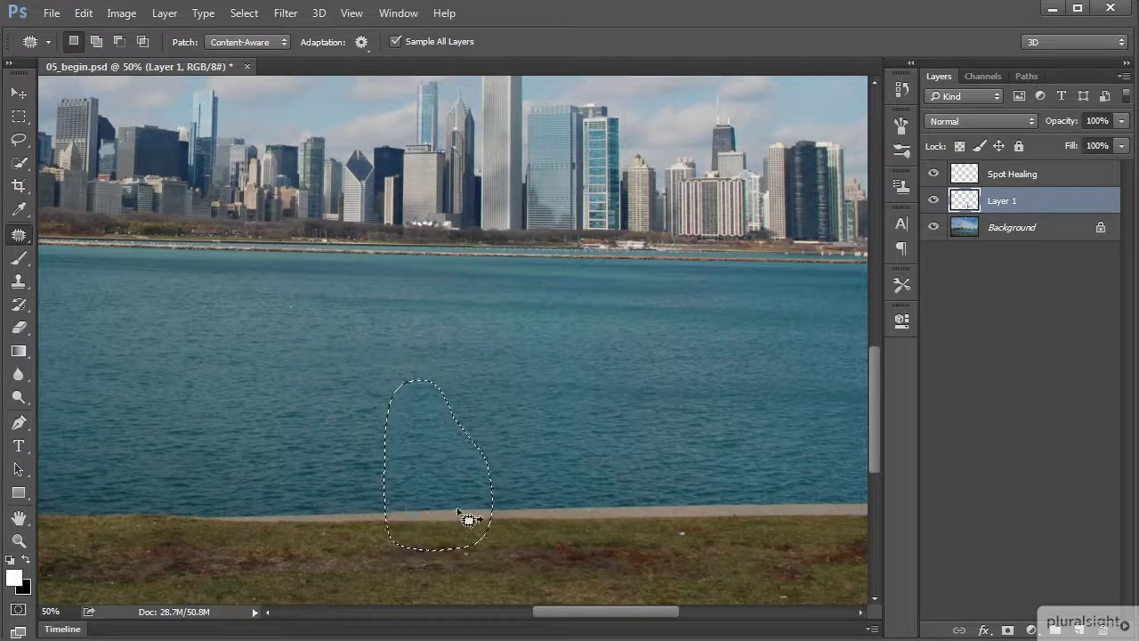
Step: Undo the Structure 5 patch and patch the two people again with water to their right
{"action": "key", "text": "ctrl+z"}
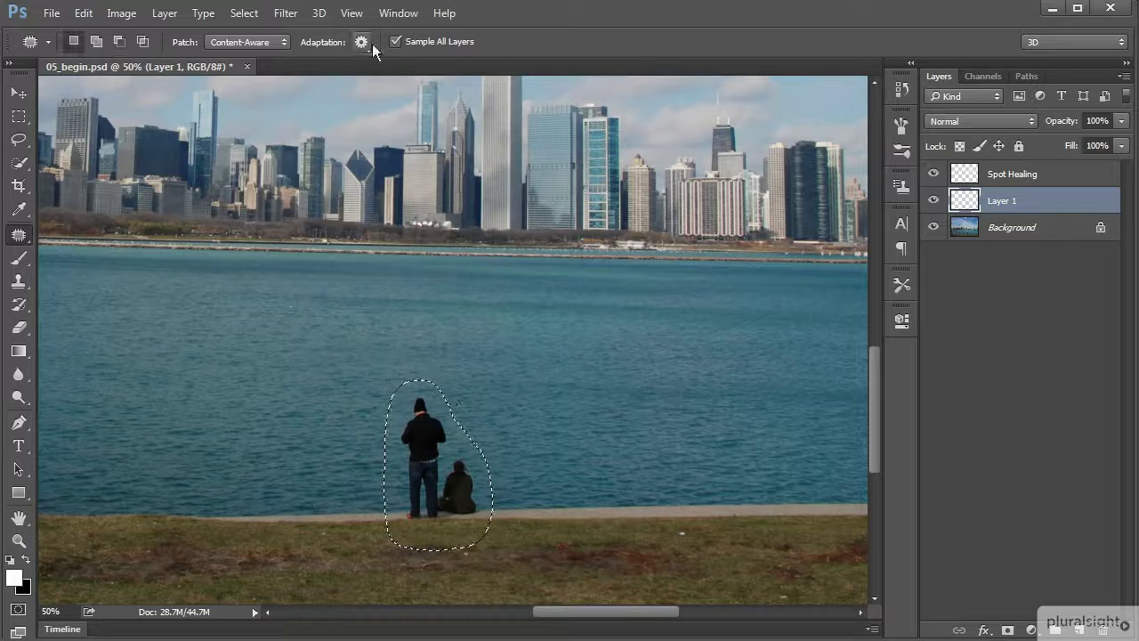
{"action": "left_click", "coordinate": [361, 42]}
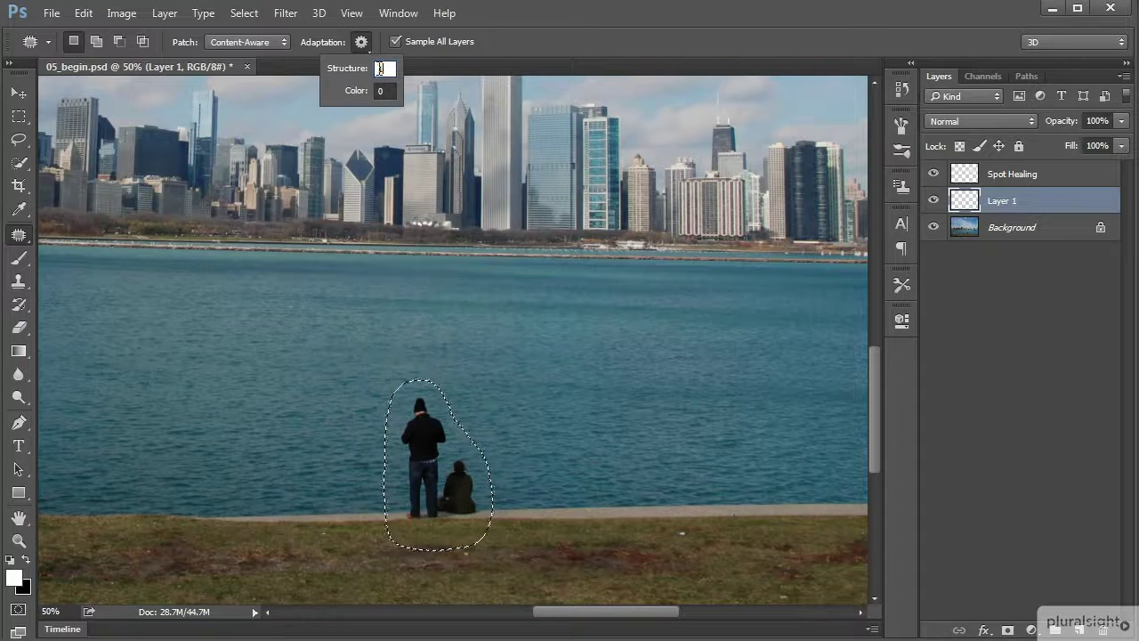
{"action": "left_click", "coordinate": [391, 52]}
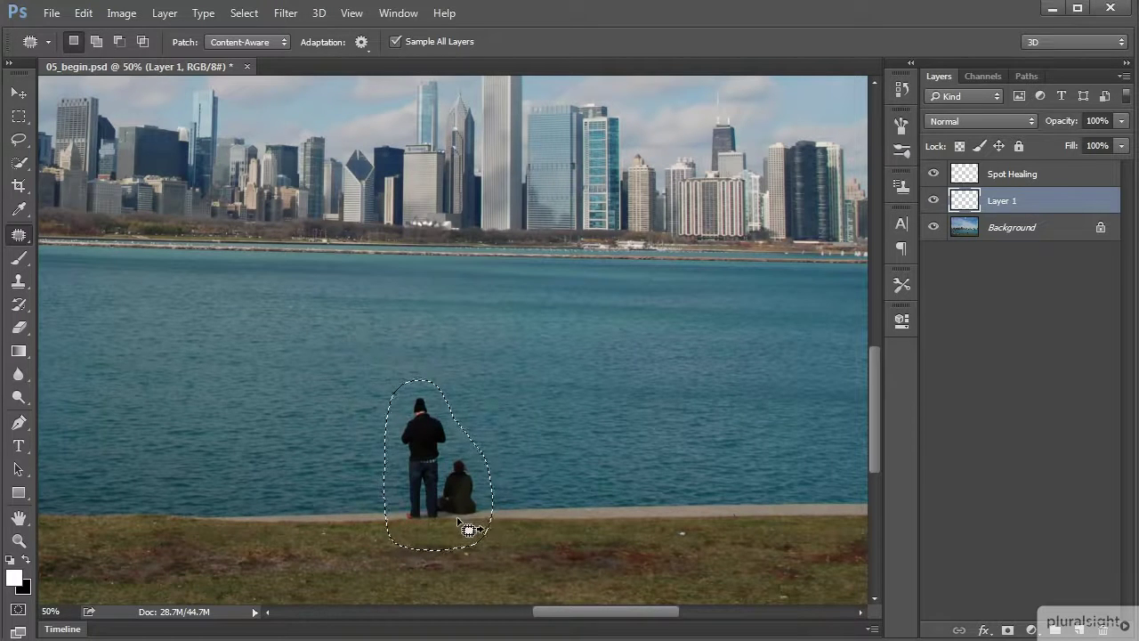
{"action": "left_click_drag", "start_coordinate": [468, 530], "coordinate": [594, 518]}
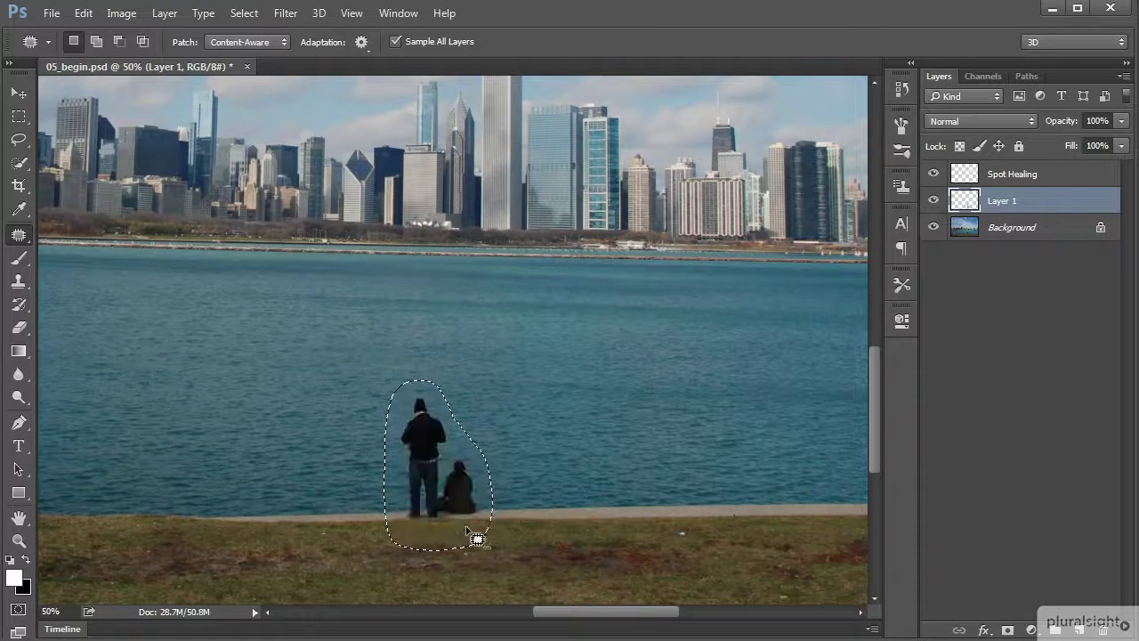
{"action": "key", "text": "alt"}
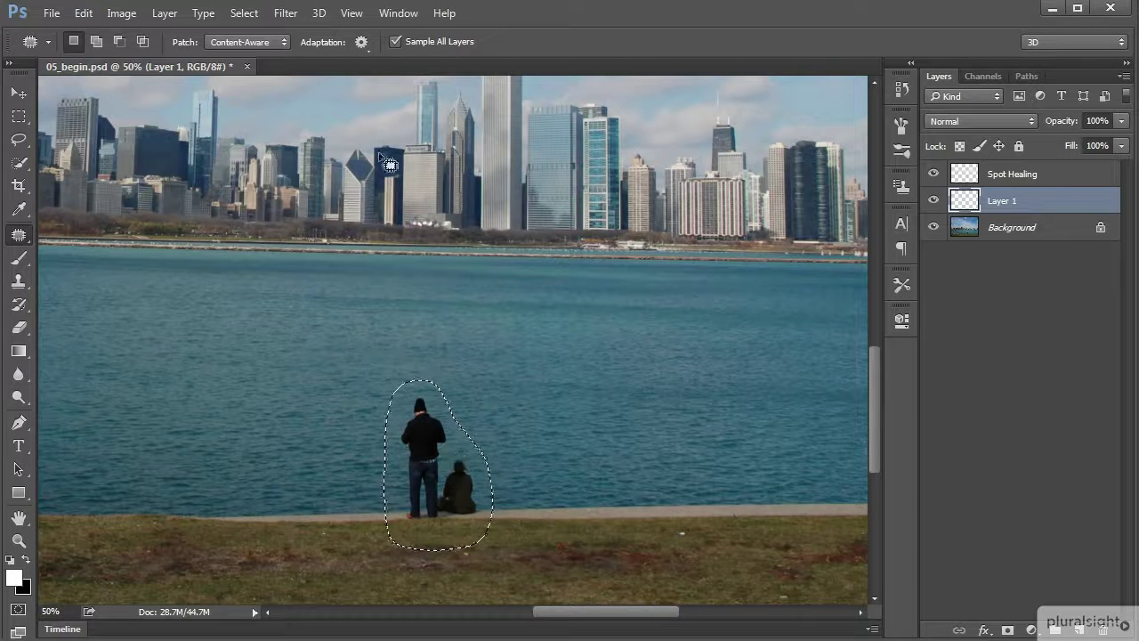
Step: Lower Structure to 1 and re-patch the two people with open water, retrying once
{"action": "left_click", "coordinate": [361, 42]}
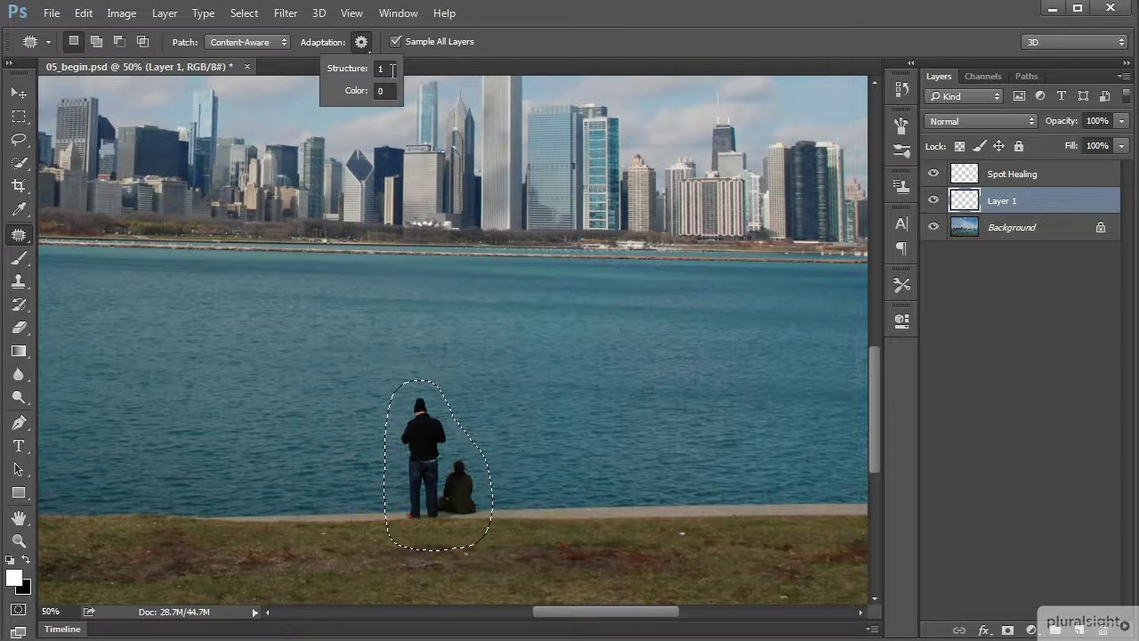
{"action": "left_click", "coordinate": [385, 68]}
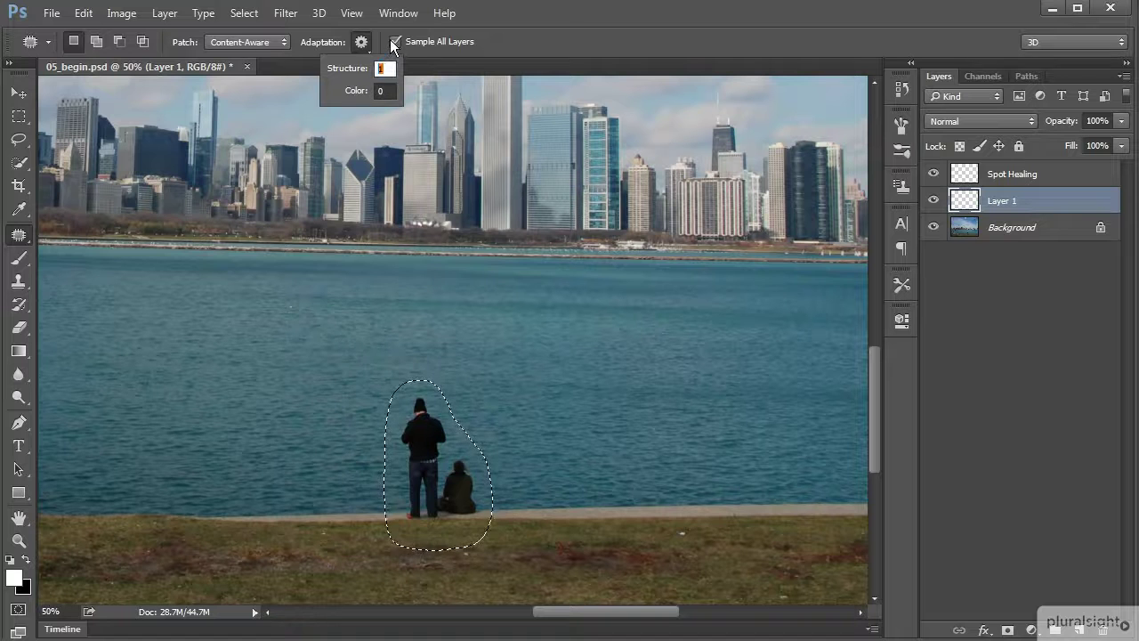
{"action": "key", "text": "Return"}
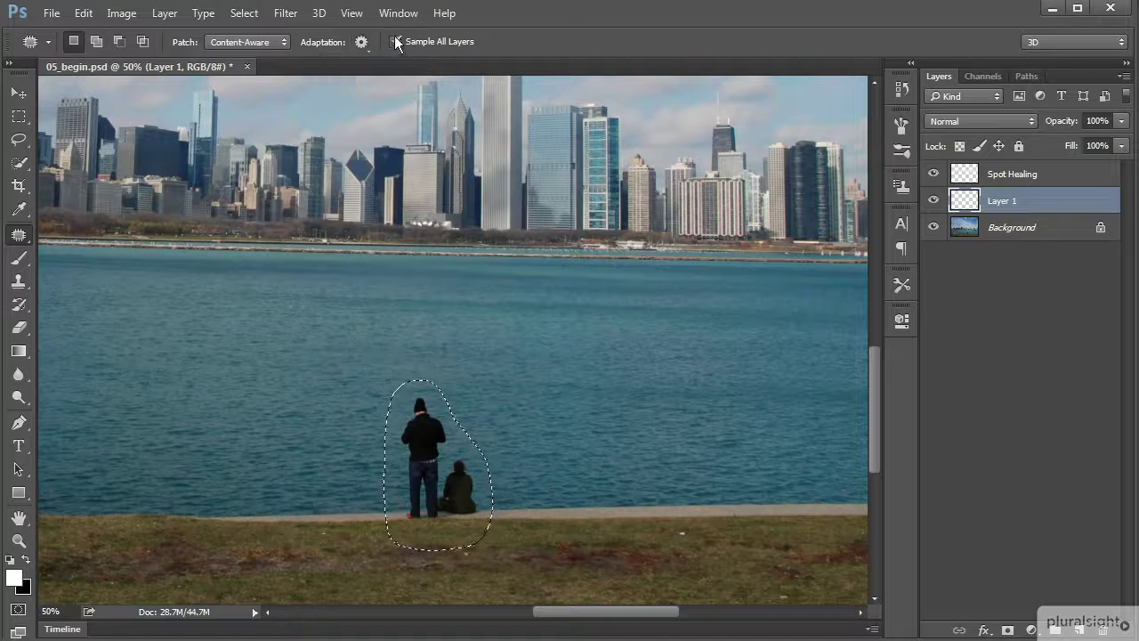
{"action": "left_click_drag", "start_coordinate": [467, 535], "coordinate": [588, 519]}
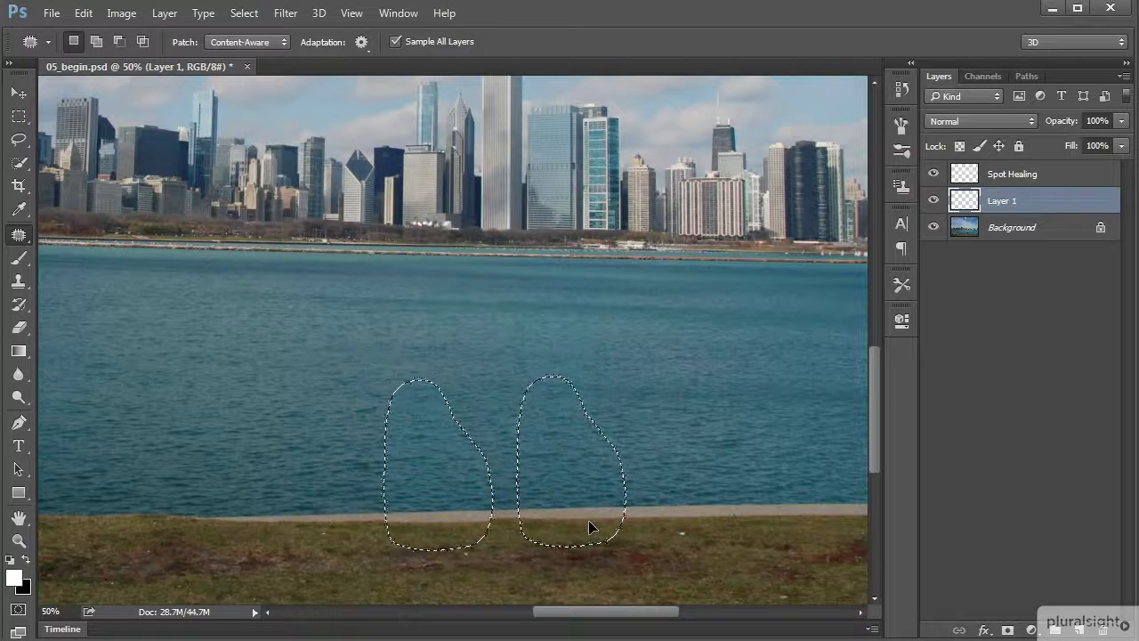
{"action": "key", "text": "ctrl+z"}
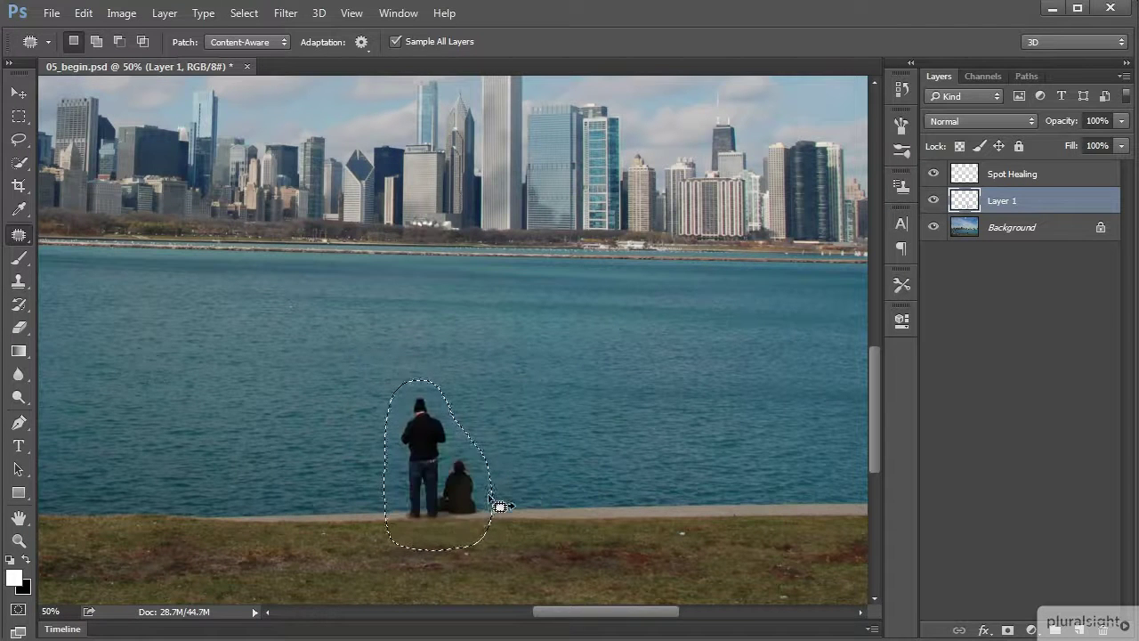
{"action": "left_click_drag", "start_coordinate": [480, 514], "coordinate": [588, 516]}
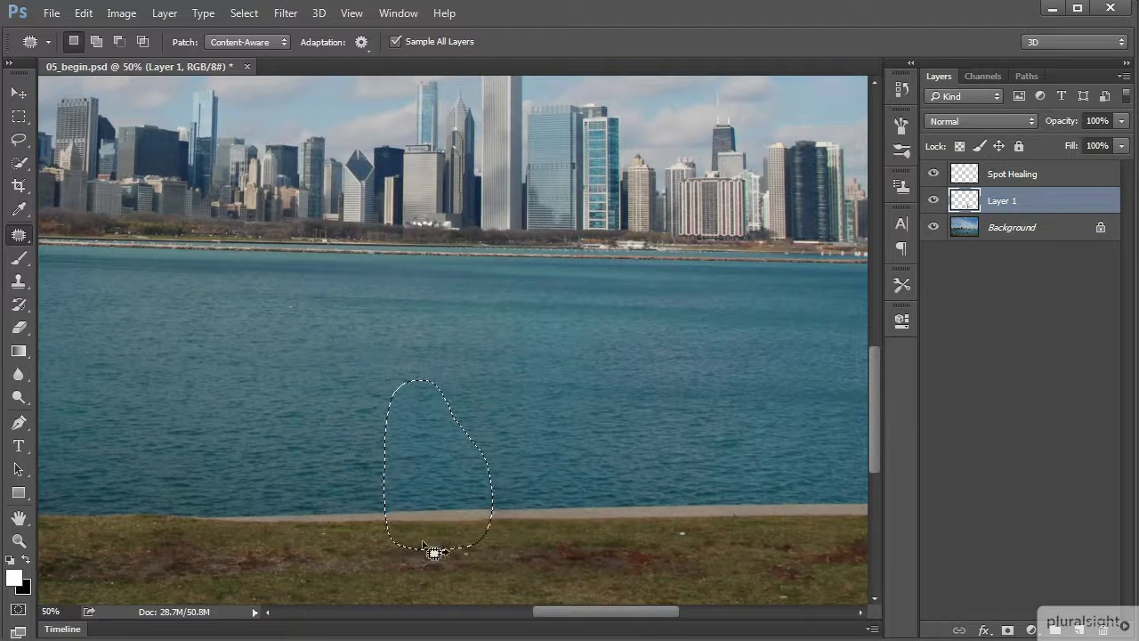
Step: Deselect, move to the lamppost, and trial-patch the trash can with the walkway, then undo
{"action": "key", "text": "ctrl+d"}
{"action": "left_click_drag", "start_coordinate": [333, 579], "coordinate": [722, 501]}
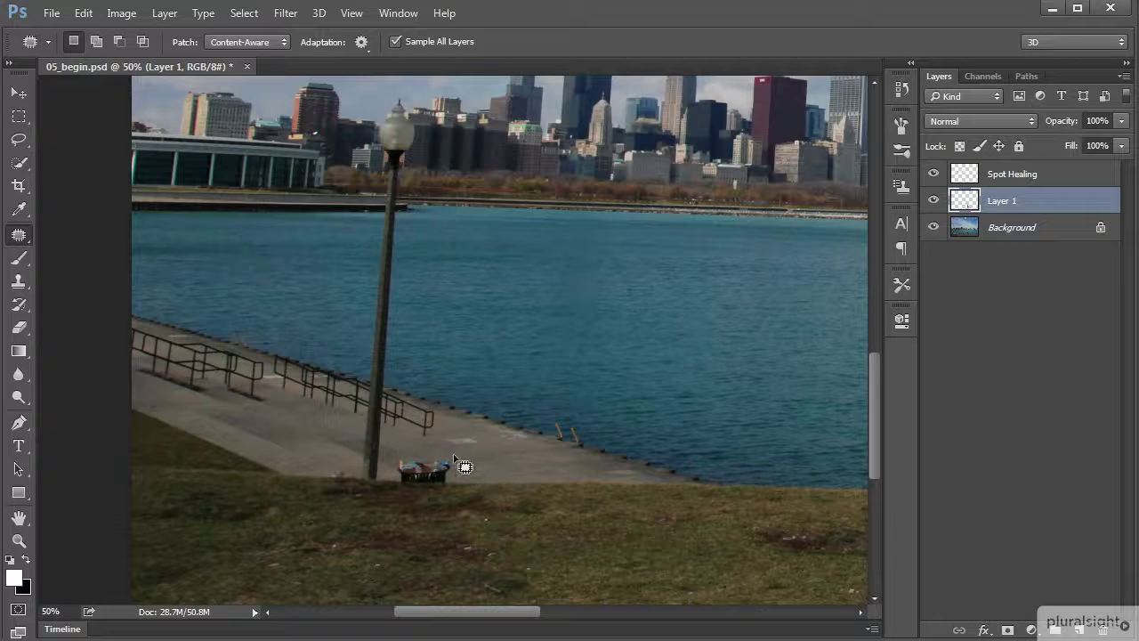
{"action": "mouse_move", "coordinate": [450, 454]}
{"action": "left_mouse_down"}
{"action": "mouse_move", "coordinate": [398, 454]}
{"action": "mouse_move", "coordinate": [396, 497]}
{"action": "mouse_move", "coordinate": [462, 496]}
{"action": "mouse_move", "coordinate": [455, 452]}
{"action": "left_mouse_up"}
{"action": "left_click_drag", "start_coordinate": [483, 500], "coordinate": [517, 497]}
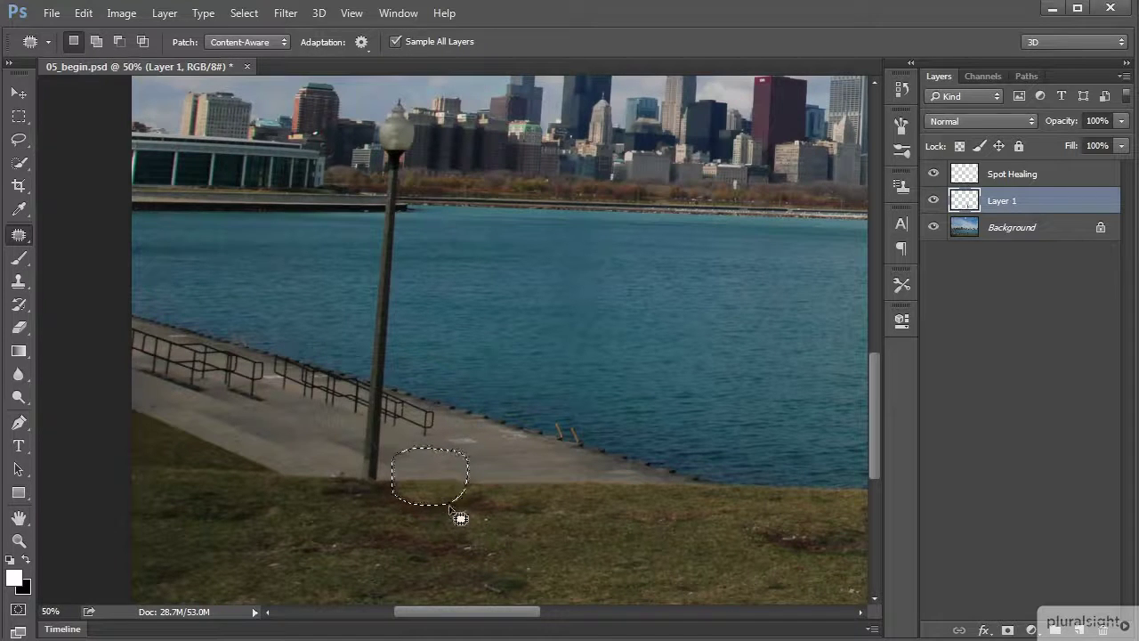
{"action": "key", "text": "ctrl+z"}
Step: Set Adaptation Color to 5, patch the trash can with the walkway to its right, and deselect
{"action": "left_click", "coordinate": [366, 43]}
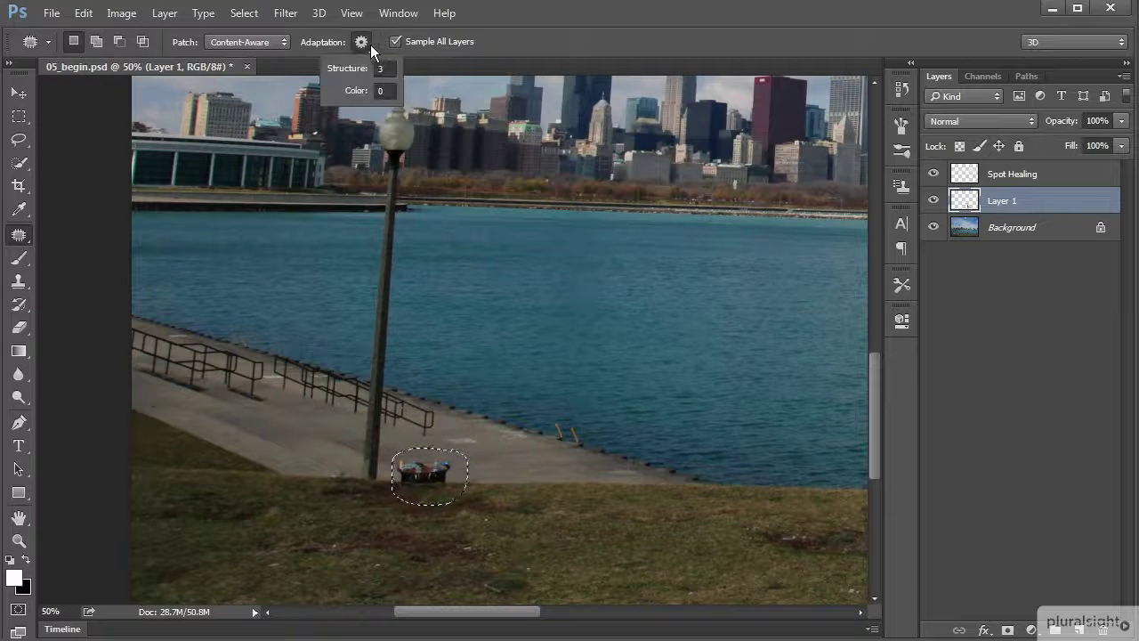
{"action": "double_click", "coordinate": [385, 90]}
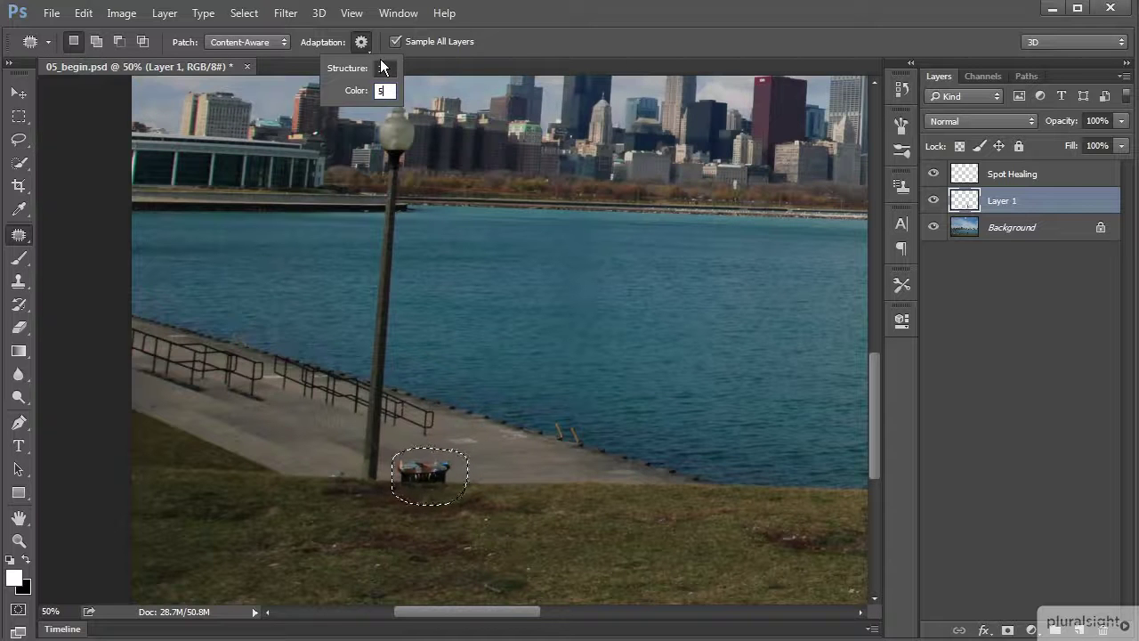
{"action": "left_click", "coordinate": [380, 59]}
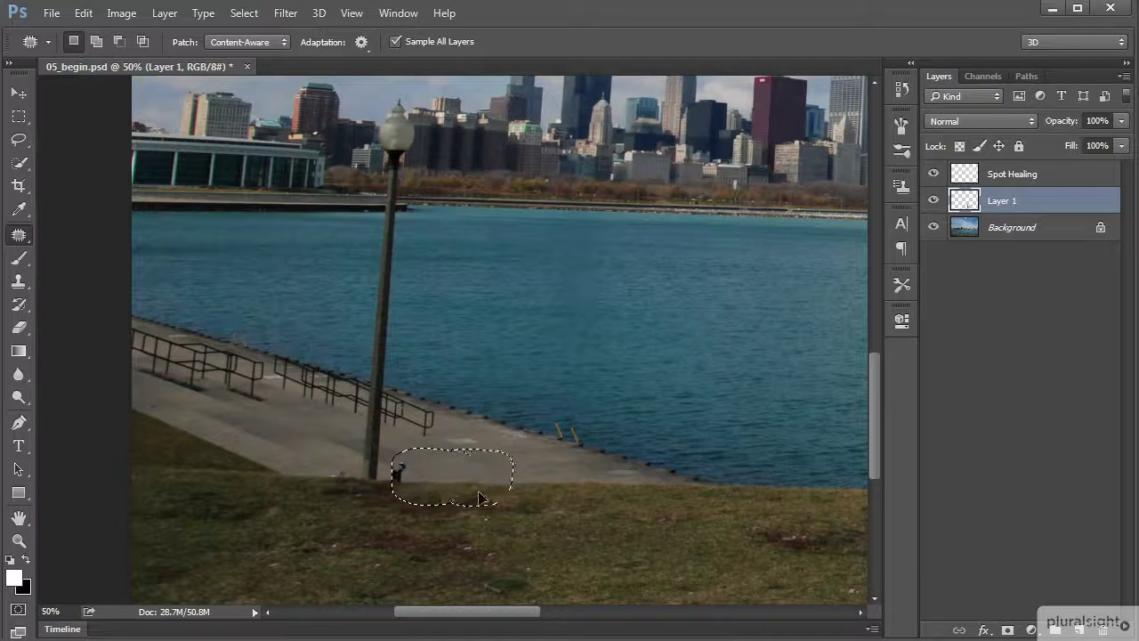
{"action": "left_click_drag", "start_coordinate": [480, 498], "coordinate": [511, 498]}
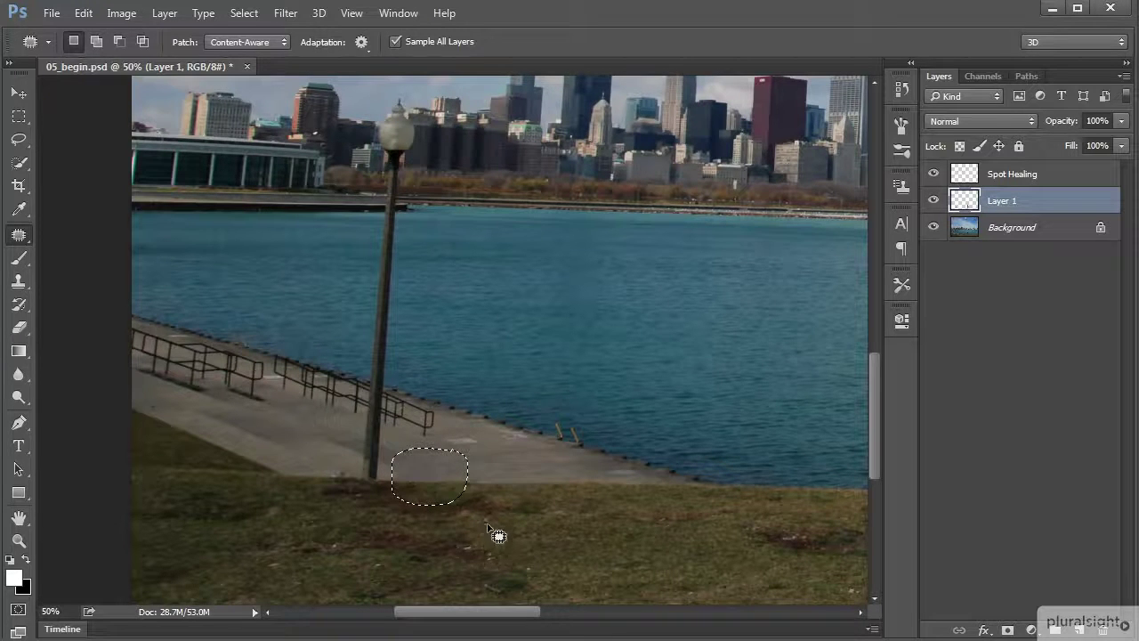
{"action": "key", "text": "ctrl+d"}
Step: Review the patch adaptation settings and pan across the photo
{"action": "left_click", "coordinate": [361, 46]}
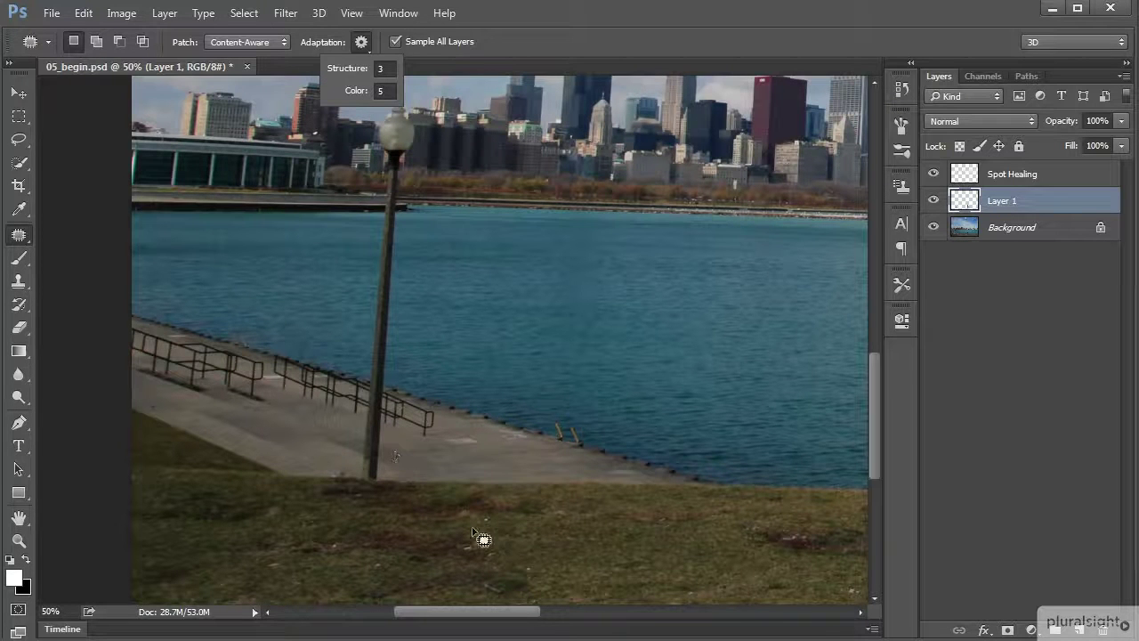
{"action": "left_click", "coordinate": [324, 43]}
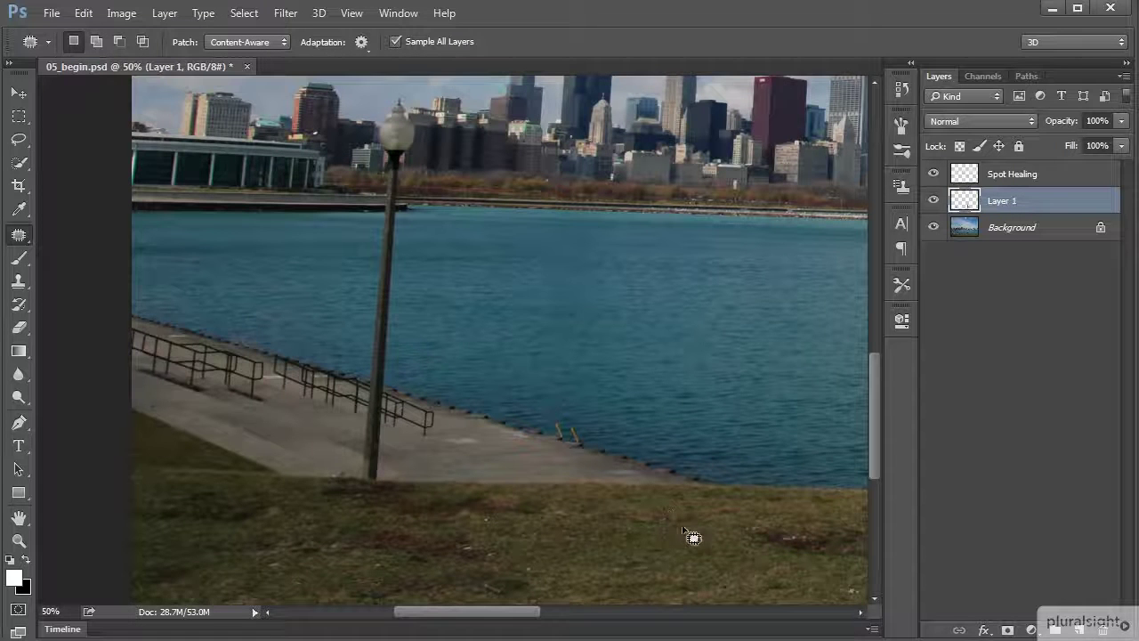
{"action": "left_click_drag", "start_coordinate": [682, 527], "coordinate": [448, 547]}
{"action": "scroll", "coordinate": [448, 546], "scroll_direction": "down", "scroll_amount": 2}
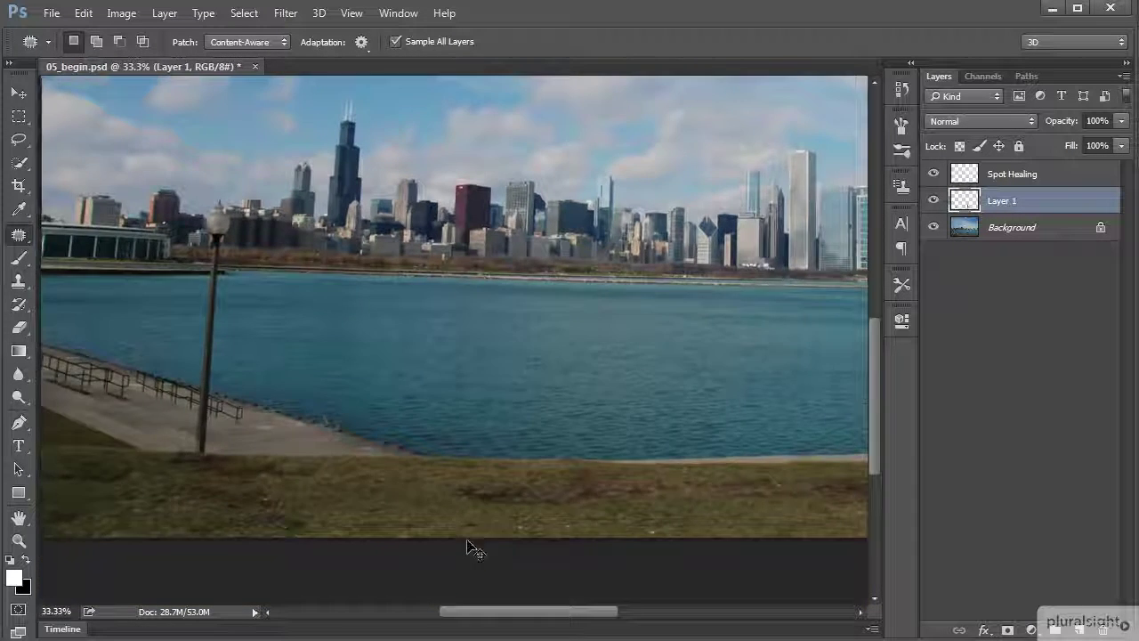
{"action": "left_click", "coordinate": [934, 202]}
{"action": "left_click", "coordinate": [934, 202]}
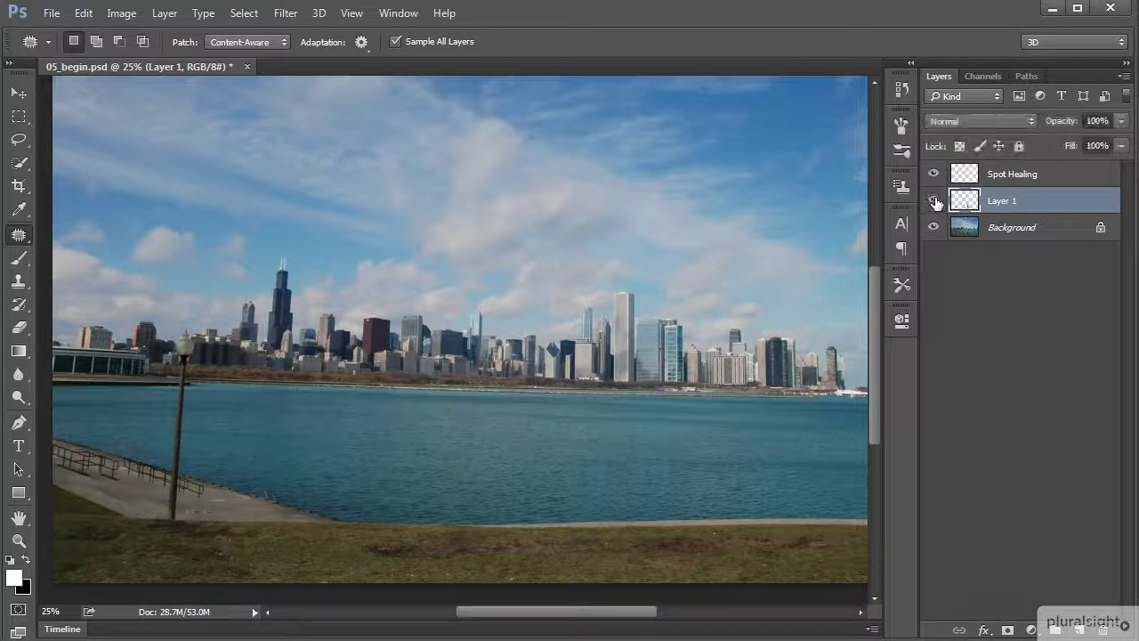
{"action": "left_click", "coordinate": [935, 202]}
{"action": "left_click", "coordinate": [934, 202]}
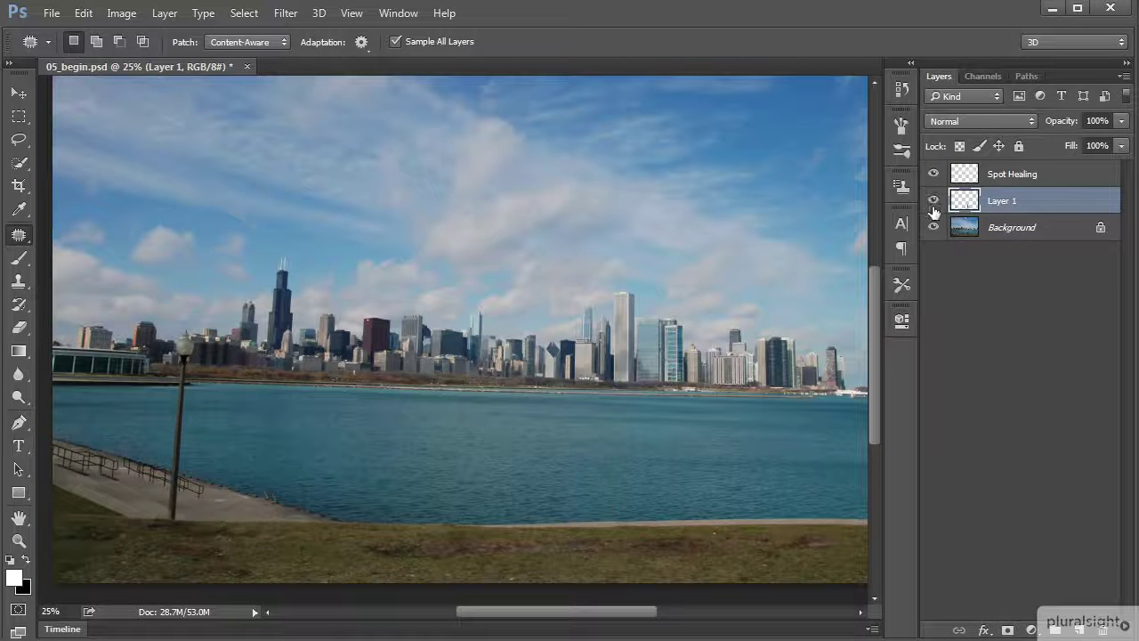